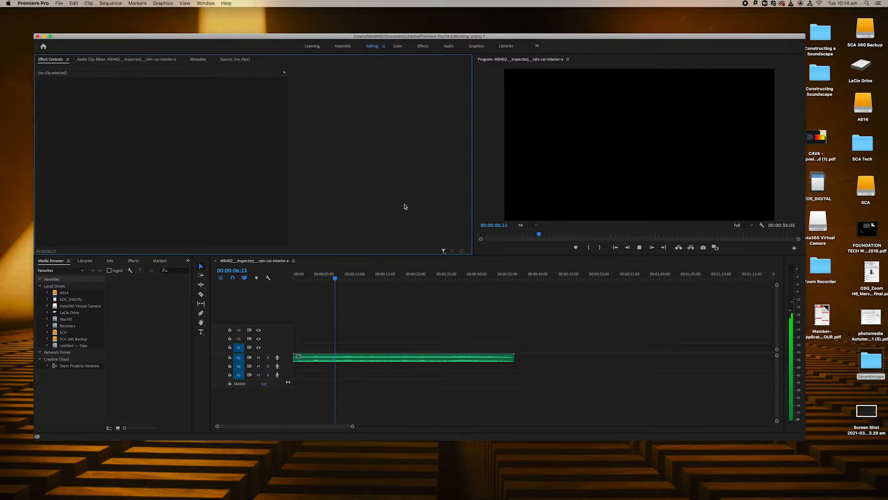
Stop playback, select the rain-car-interior clip on track A1, and list the available audio effect categories.
key("space")
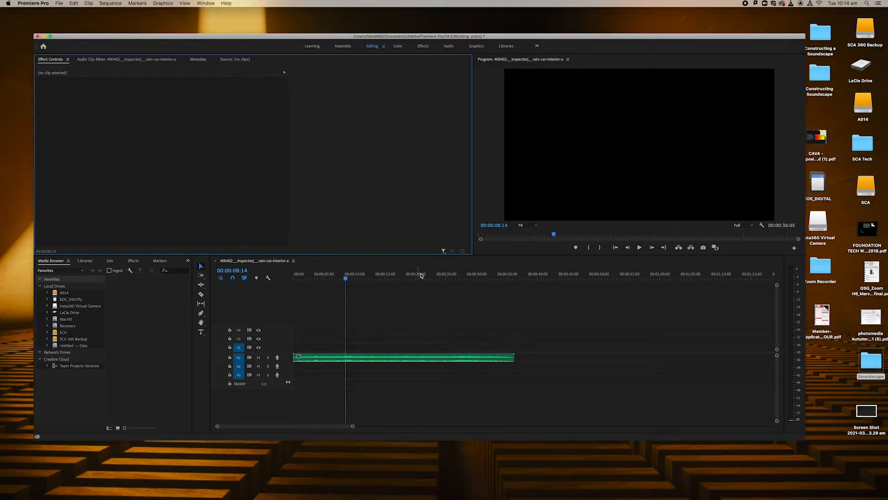
left_click(358, 359)
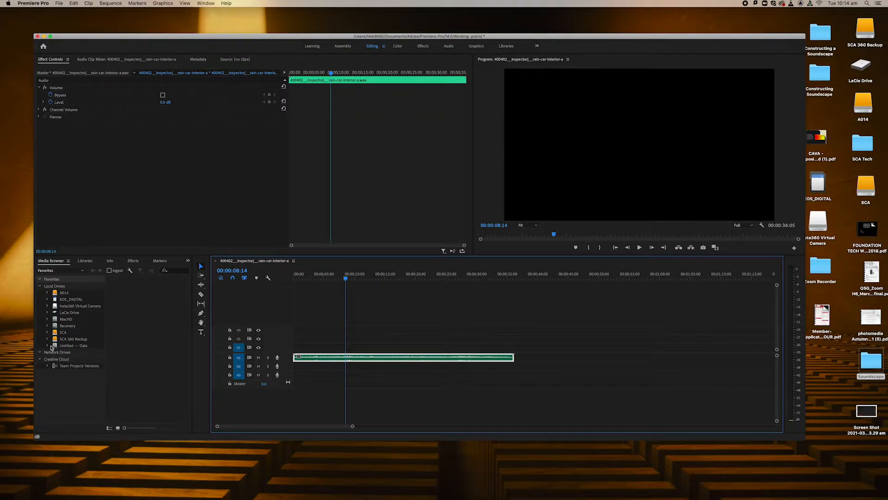
left_click(133, 261)
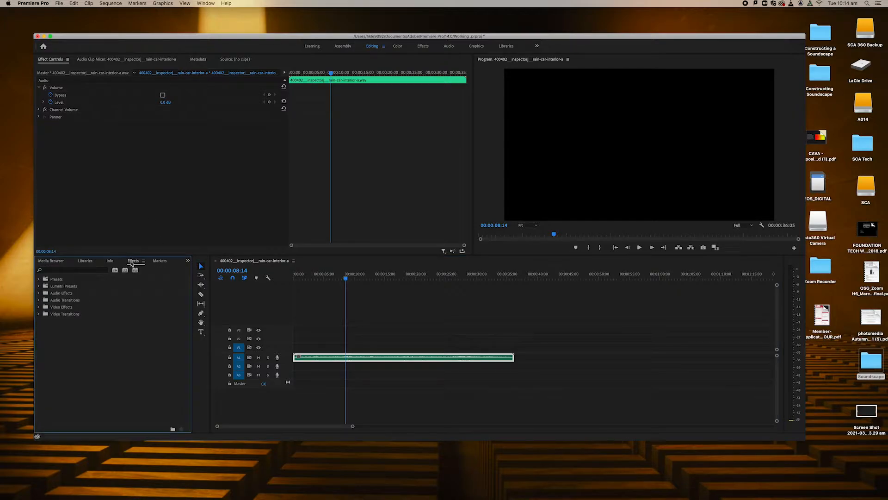
left_click(40, 294)
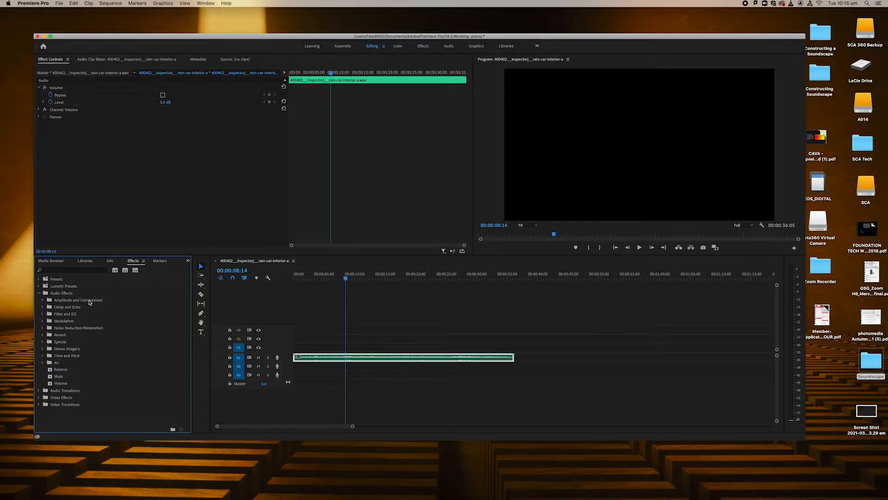
Examine the audio effect categories, including Amplitude and Compression, Filter and EQ, Modulation, and Noise Reduction/Restoration.
left_click(42, 300)
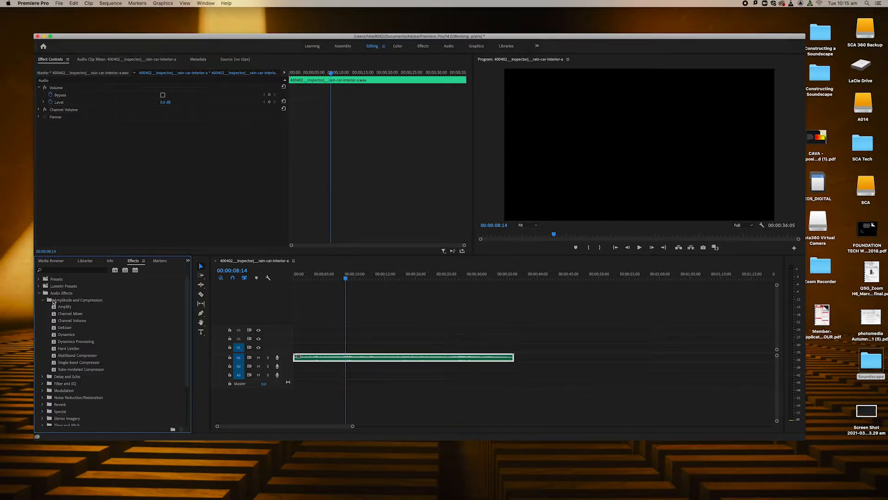
left_click(77, 300)
left_click(43, 301)
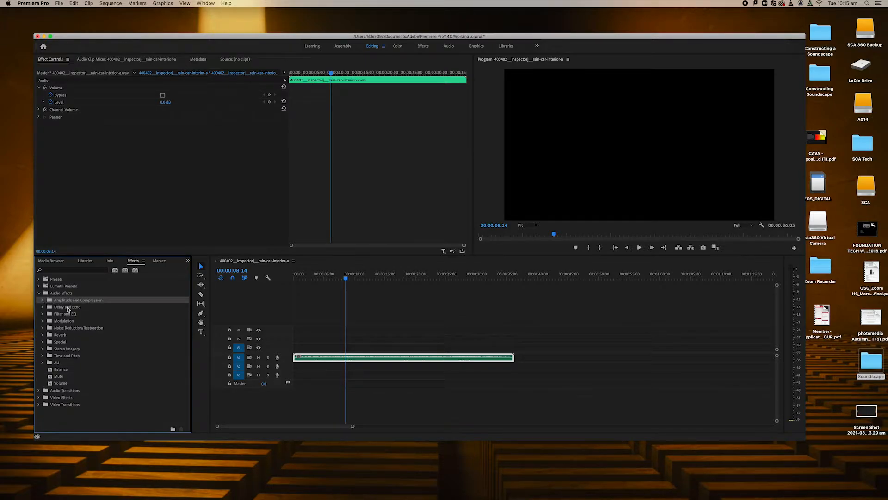
left_click(68, 308)
left_click(42, 314)
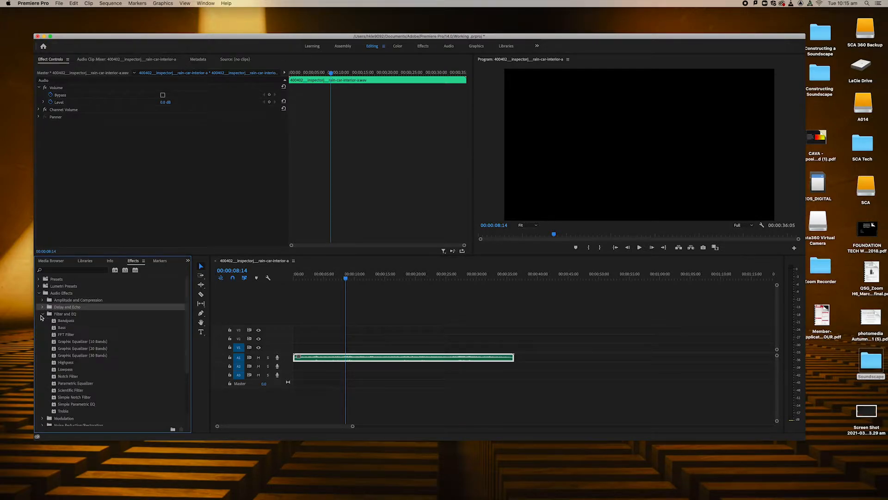
left_click(42, 314)
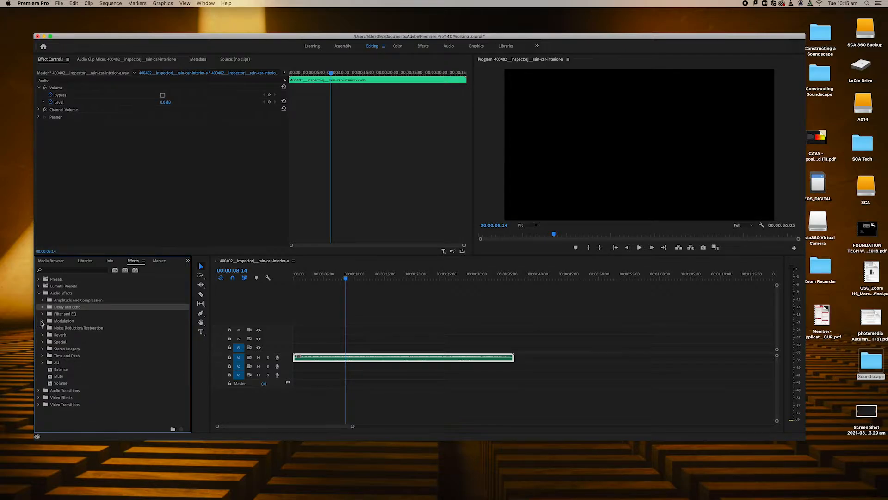
left_click(43, 321)
left_click(42, 321)
left_click(43, 328)
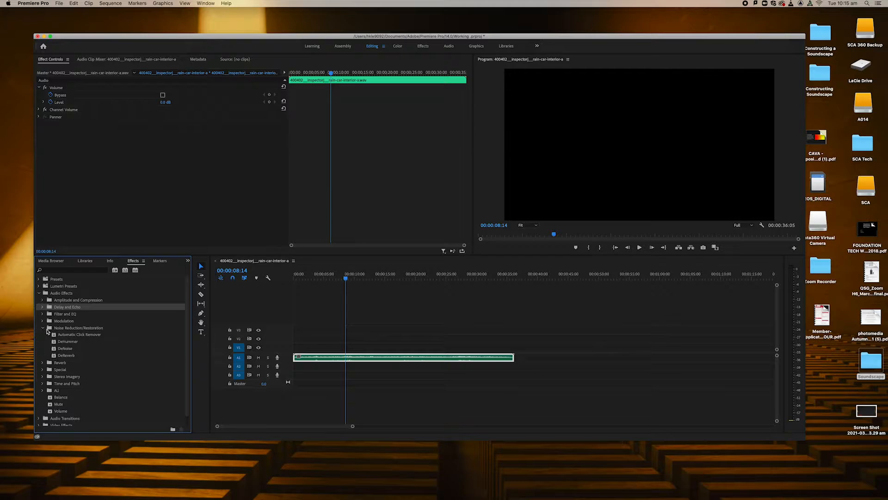
left_click(43, 328)
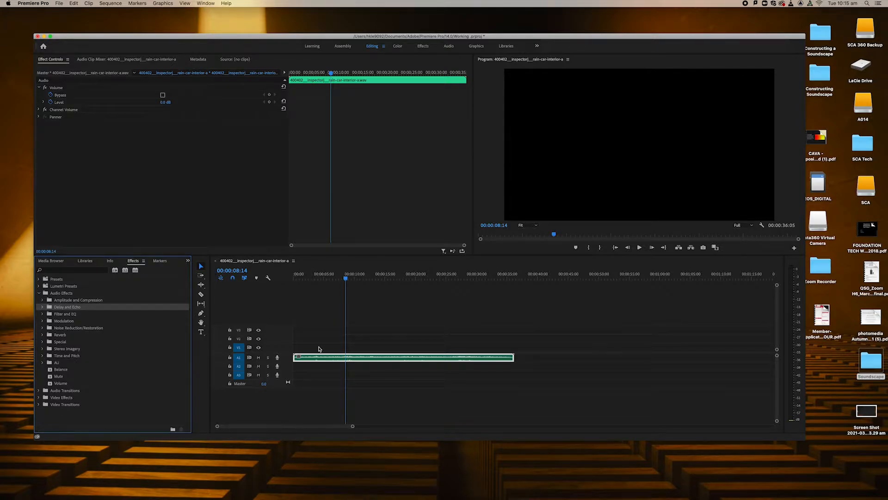
Set the rain clip's speed to 10% with Reverse Speed enabled.
left_click(359, 359)
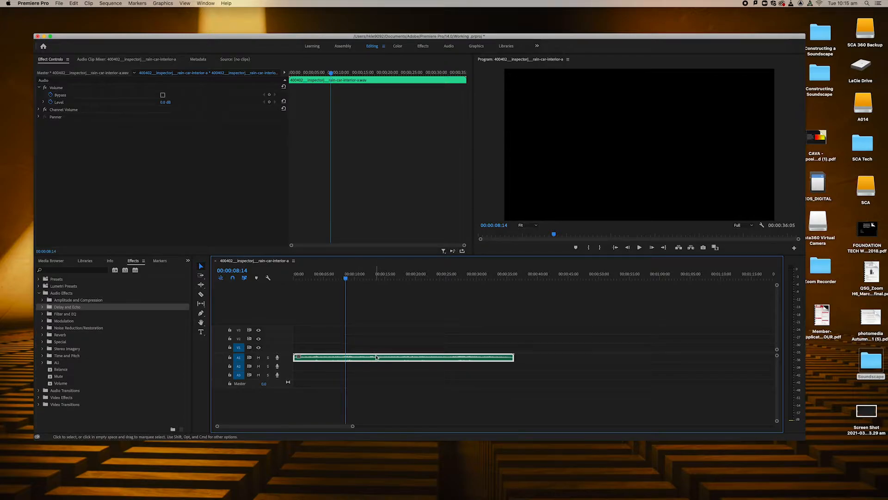
right_click(369, 359)
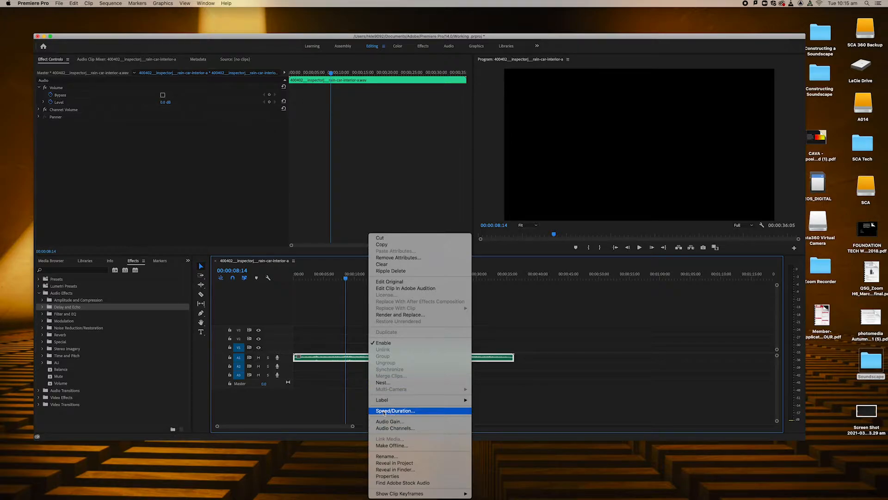
left_click(394, 411)
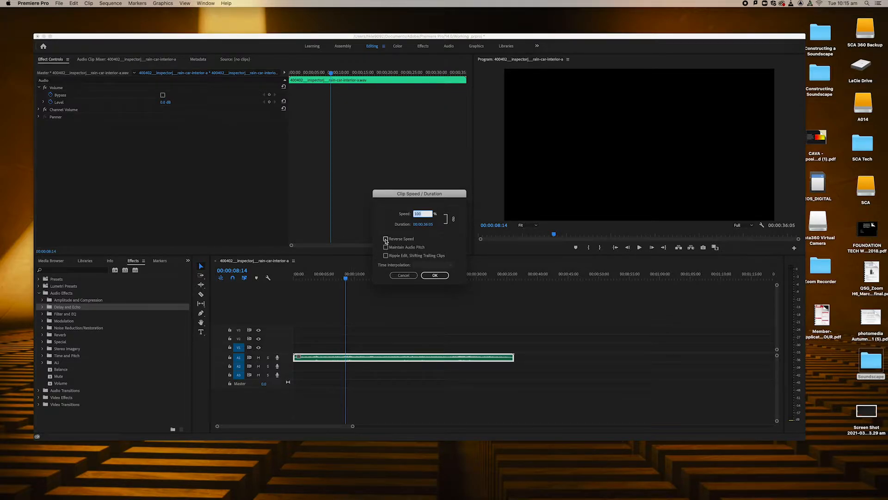
left_click_drag(424, 215, 414, 216)
type("10")
left_click(441, 277)
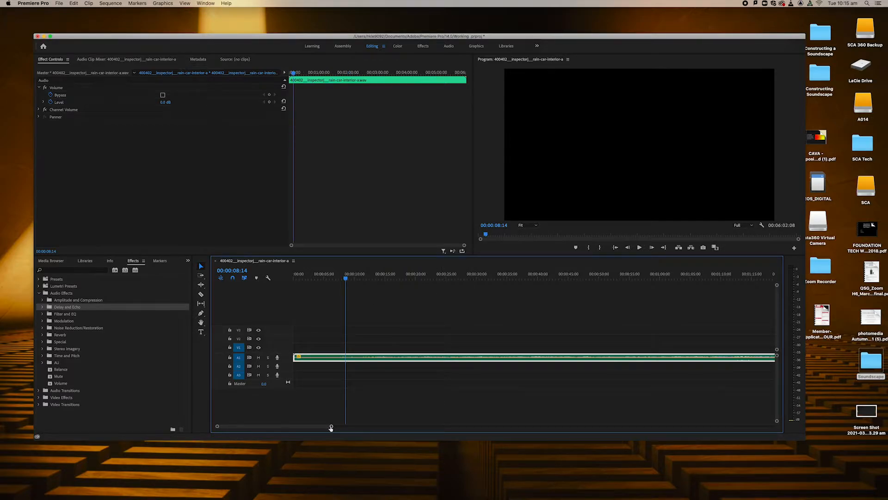
Play back the slowed, reversed rain clip and enlarge the Audio 1 track to inspect its waveform.
left_click_drag(330, 428, 647, 420)
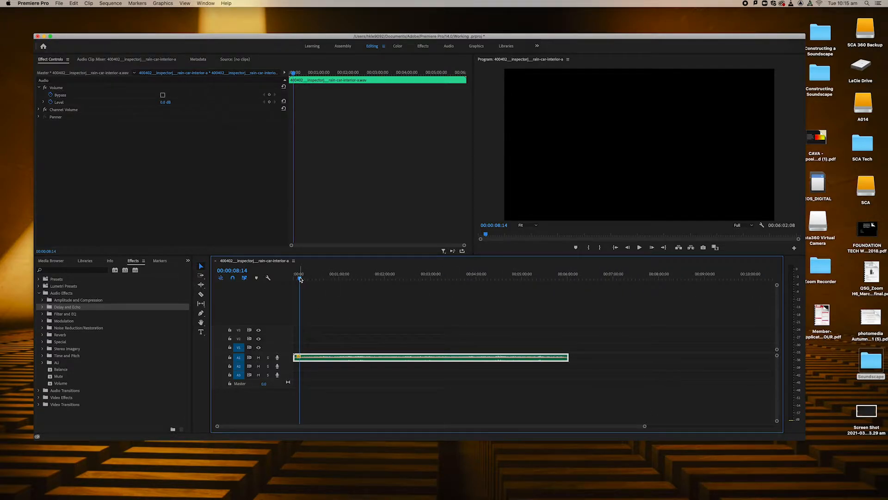
key("Return")
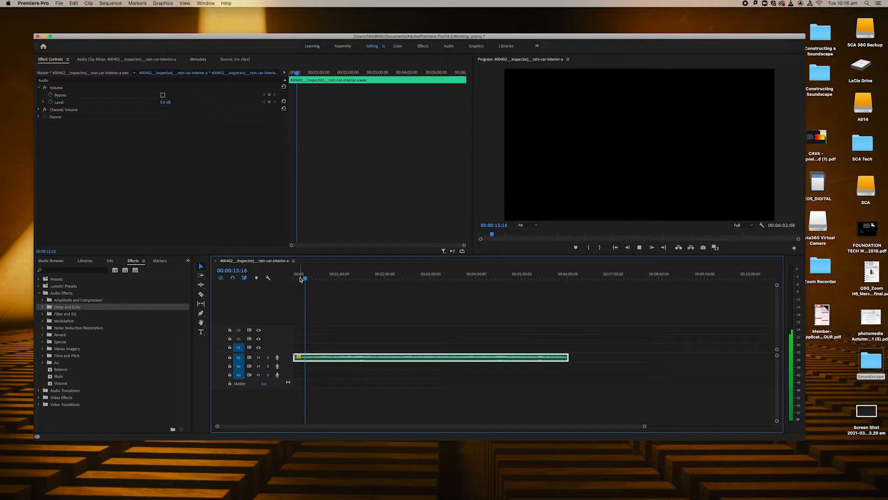
key("space")
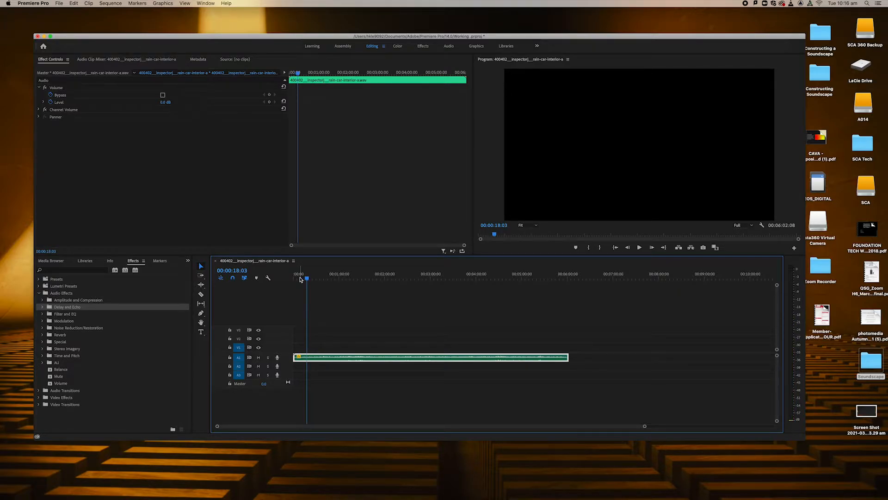
key("space")
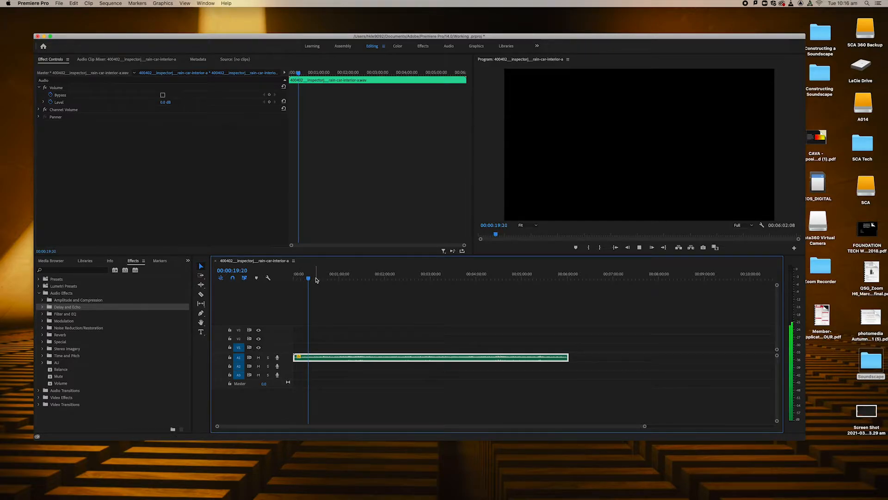
left_click_drag(777, 355, 778, 366)
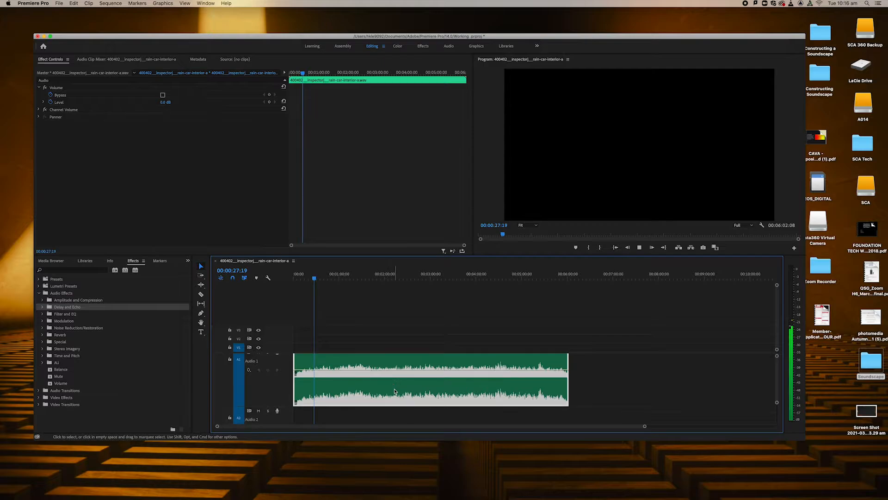
key("space")
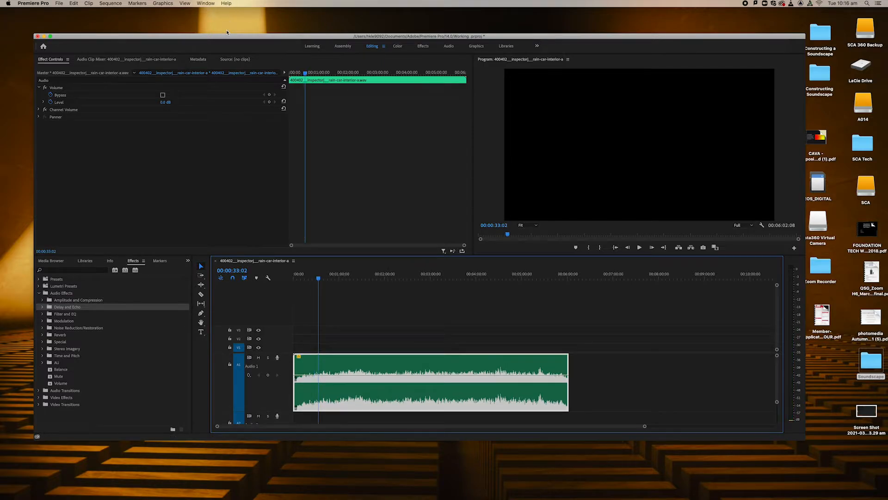
Reopen the rain clip's Speed/Duration settings to review them, and close them without changes.
left_click_drag(227, 32, 219, 23)
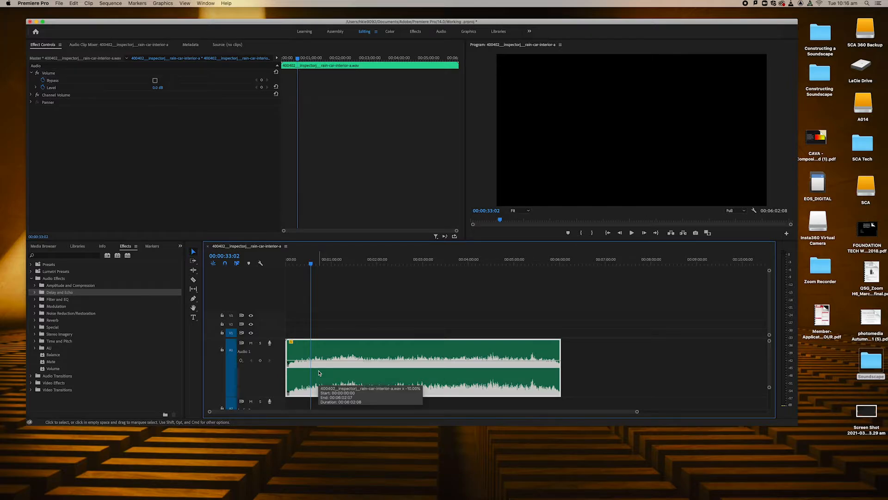
scroll(375, 351, "down", 1)
scroll(374, 351, "right", 1)
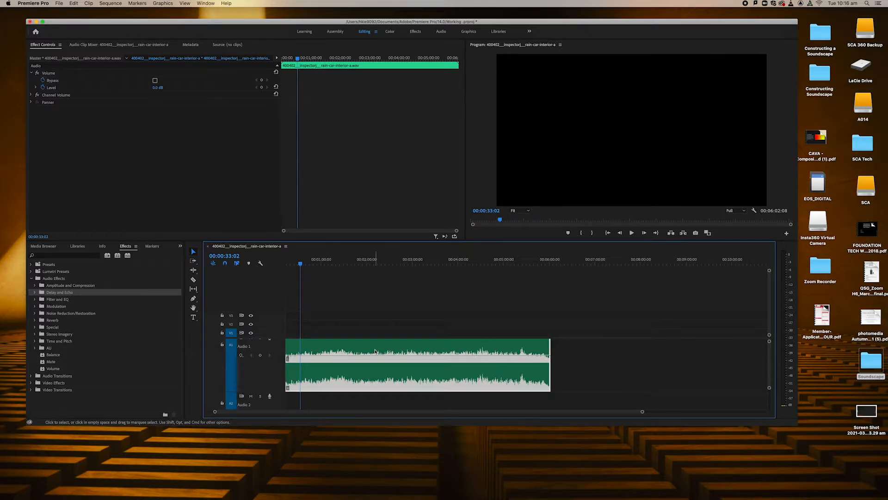
right_click(375, 351)
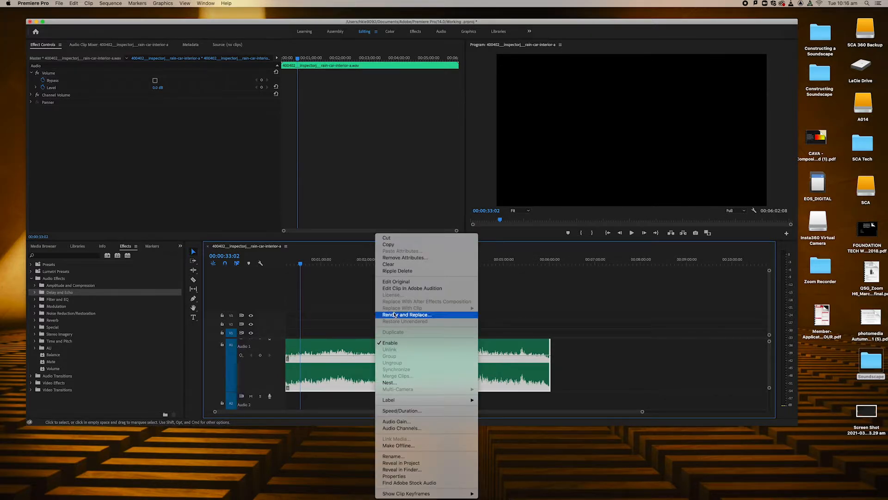
left_click(404, 411)
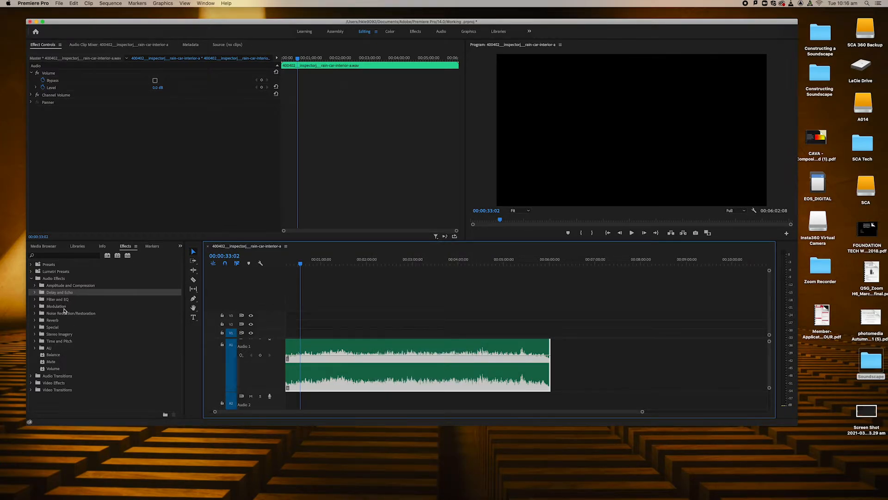
Try the Highpass filter on the rain clip, raising its cutoff to about 13146 Hz while listening.
left_click(35, 300)
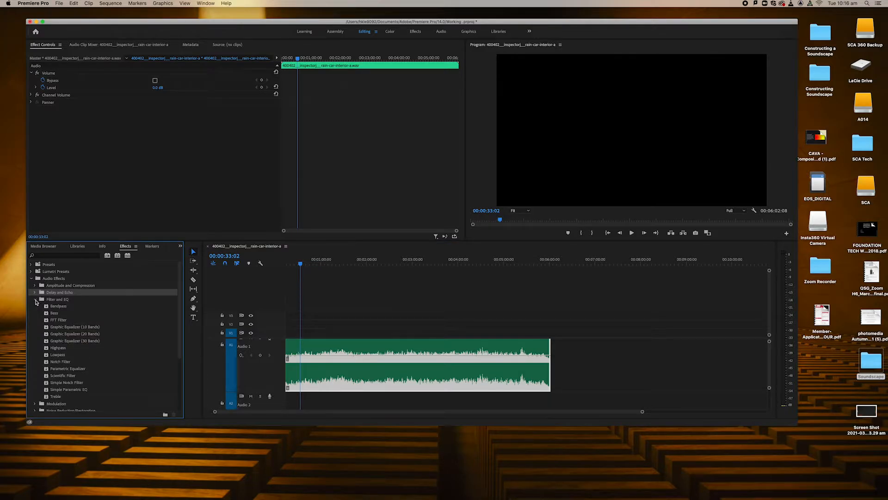
left_click_drag(60, 348, 309, 361)
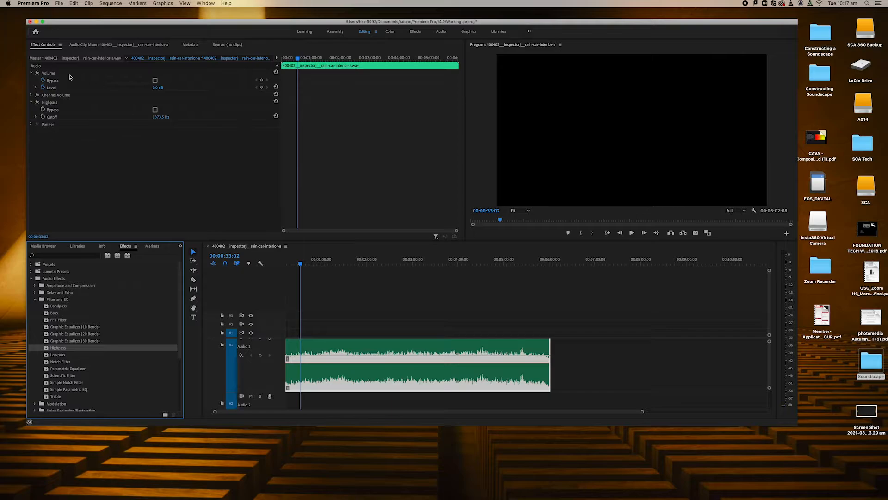
key("space")
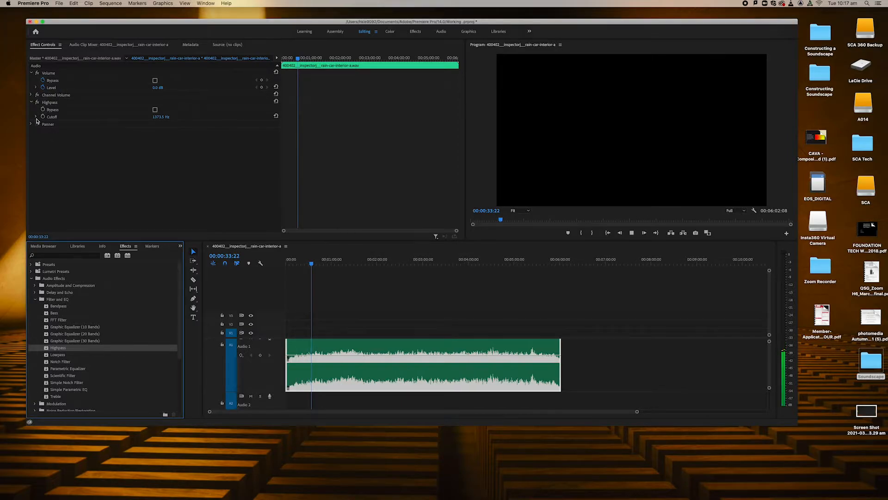
left_click(36, 117)
left_click(157, 130)
left_click_drag(157, 131, 245, 131)
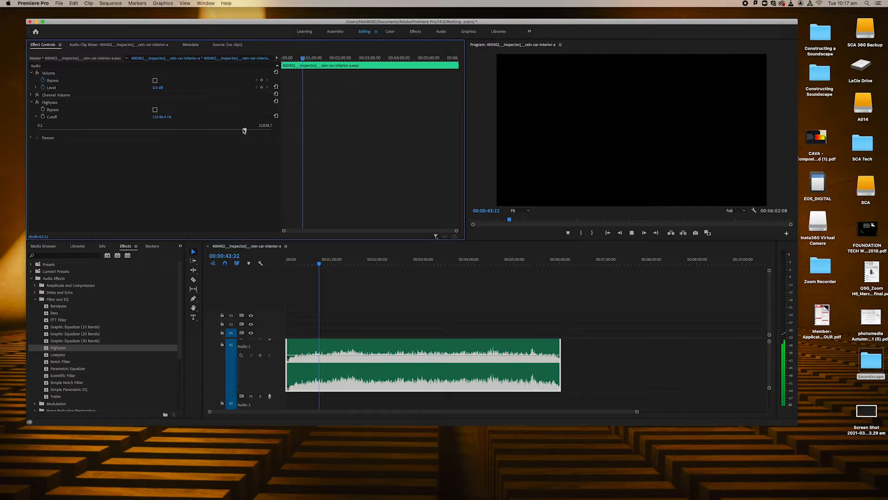
key("space")
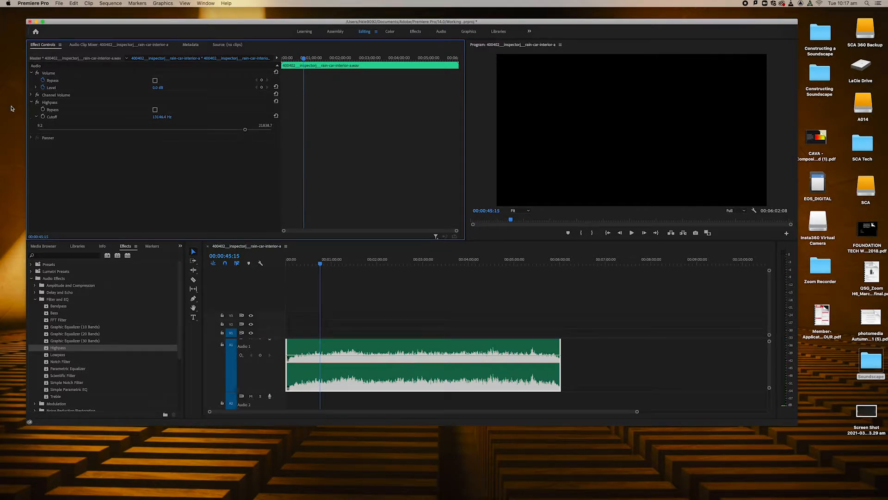
Replace the rain clip's Highpass effect with a Lowpass effect, using a cutoff of about 4119 Hz.
left_click(50, 102)
key("Delete")
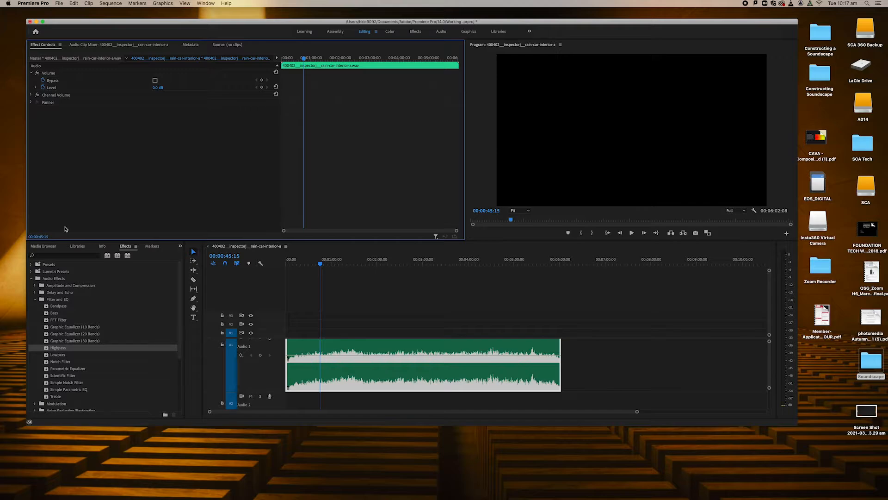
left_click(85, 356)
left_click_drag(85, 357, 42, 119)
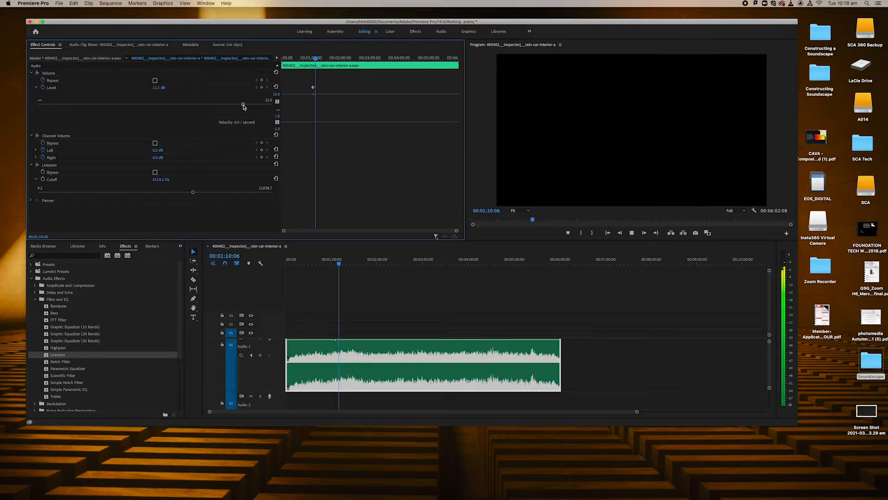
Set the rain clip's volume level to about 6.4 dB during playback and delete the earlier level keyframes.
left_click_drag(245, 107, 240, 107)
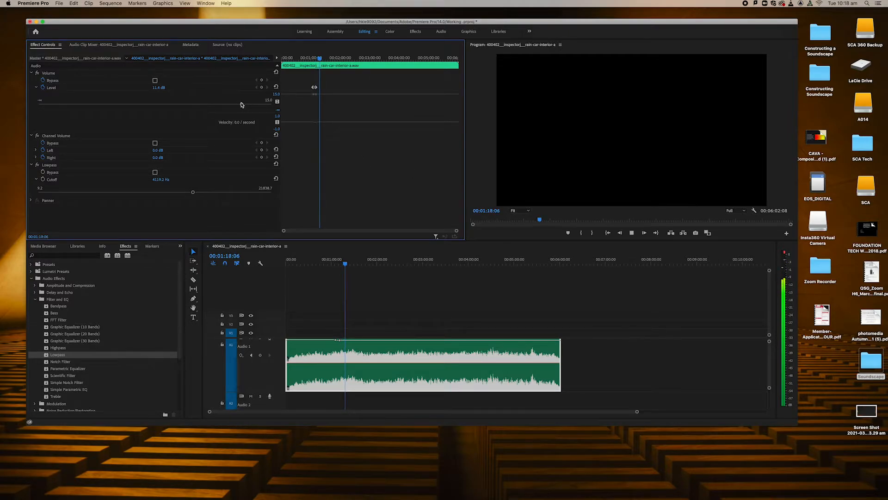
left_click_drag(241, 104, 205, 106)
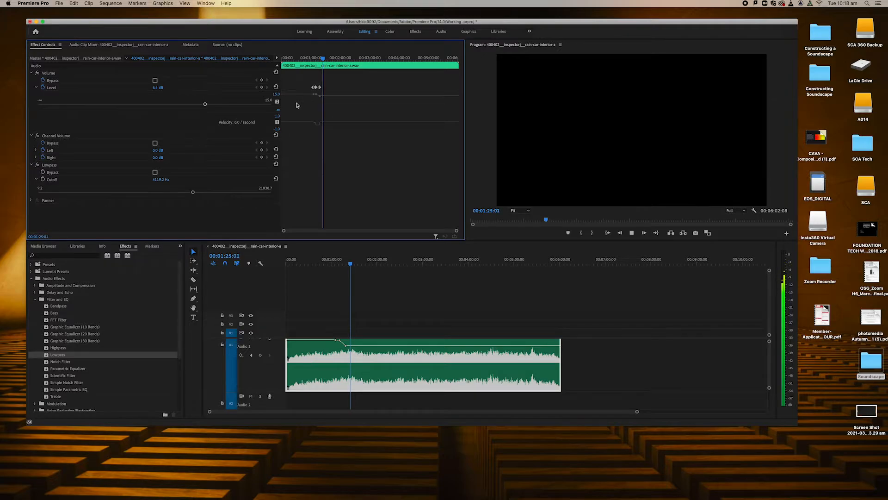
left_click(313, 88)
key("Delete")
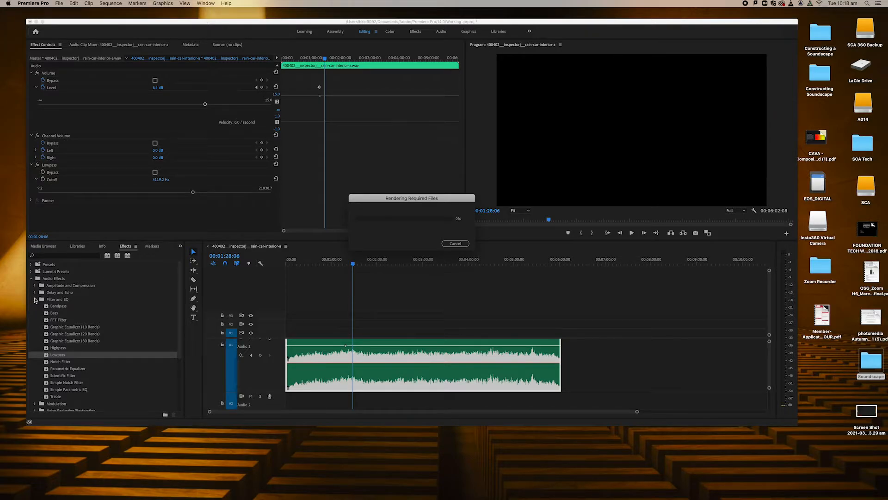
left_click(35, 300)
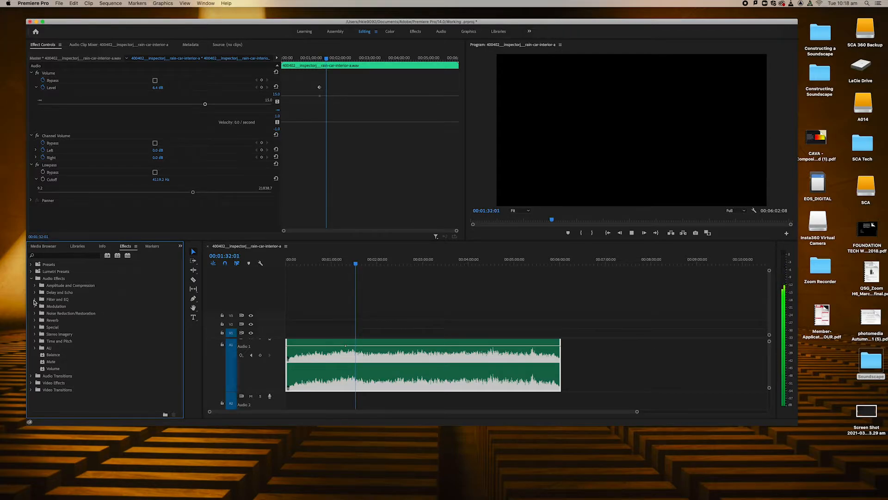
Add the Studio Reverb effect to the rain clip and collapse its Volume and Channel Volume settings.
key("space")
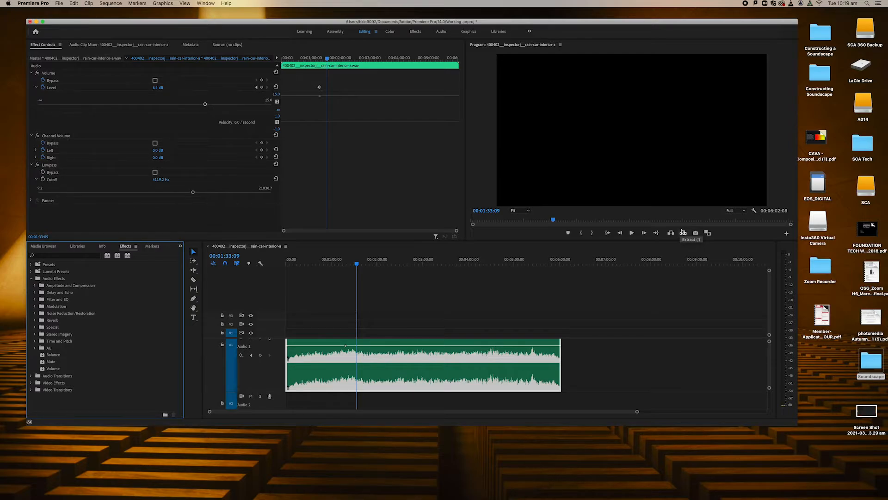
left_click(35, 320)
left_click_drag(63, 335, 296, 369)
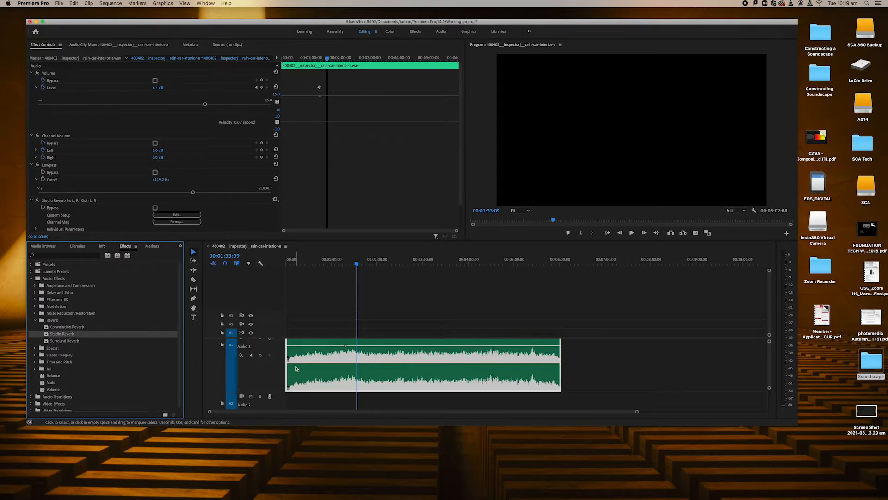
scroll(75, 202, "down", 2)
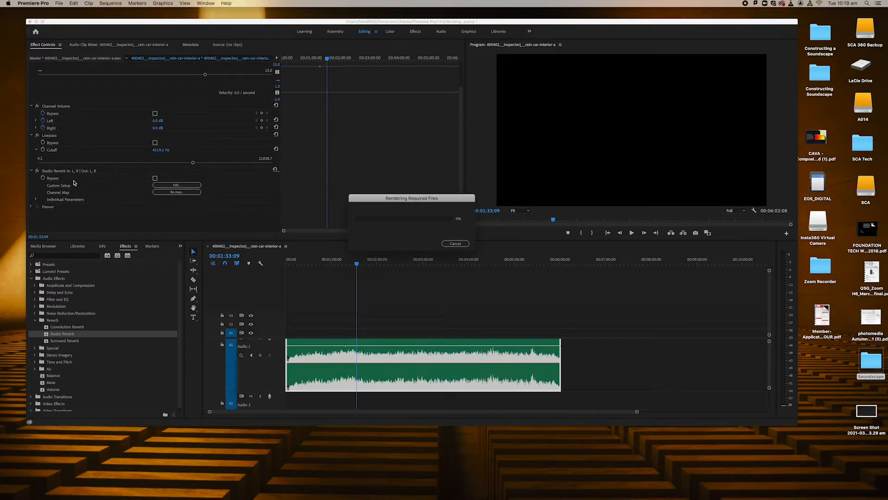
left_click(32, 106)
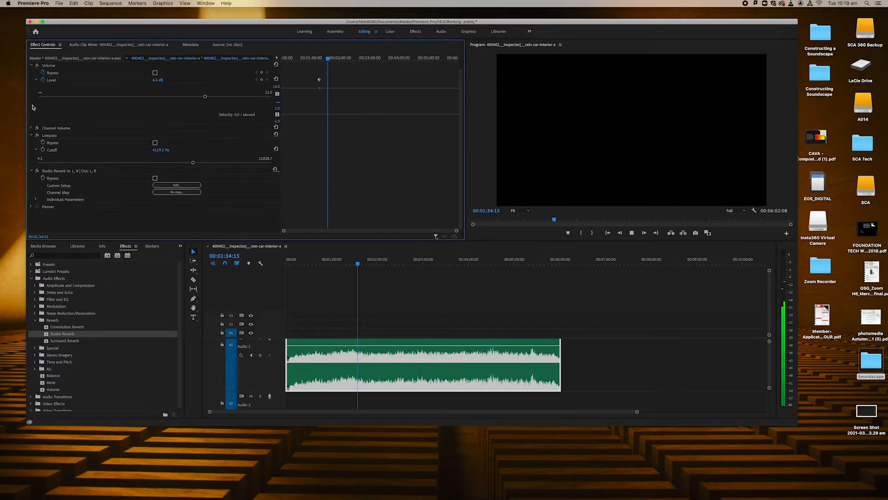
left_click(32, 73)
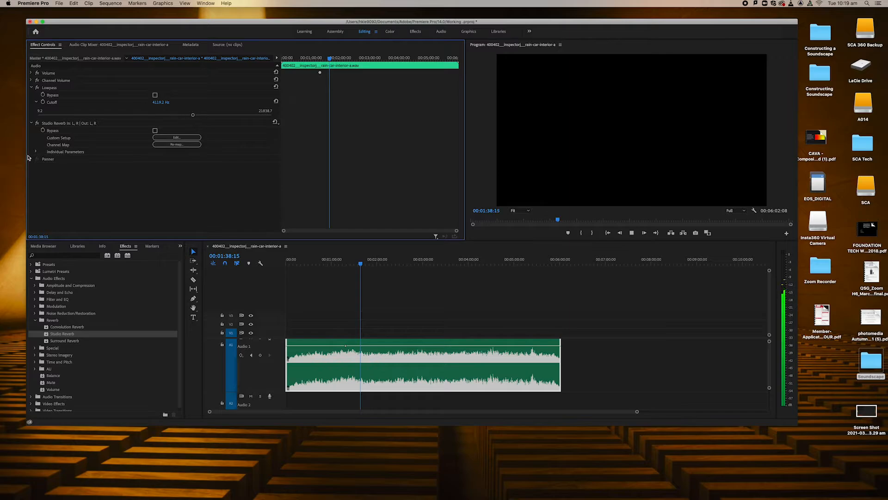
Set the rain clip's Studio Reverb to about 6496 ms decay, 67.9% early reflections, 41.5 width, 42 Hz high frequency cut and 82.2% diffusion.
left_click(177, 138)
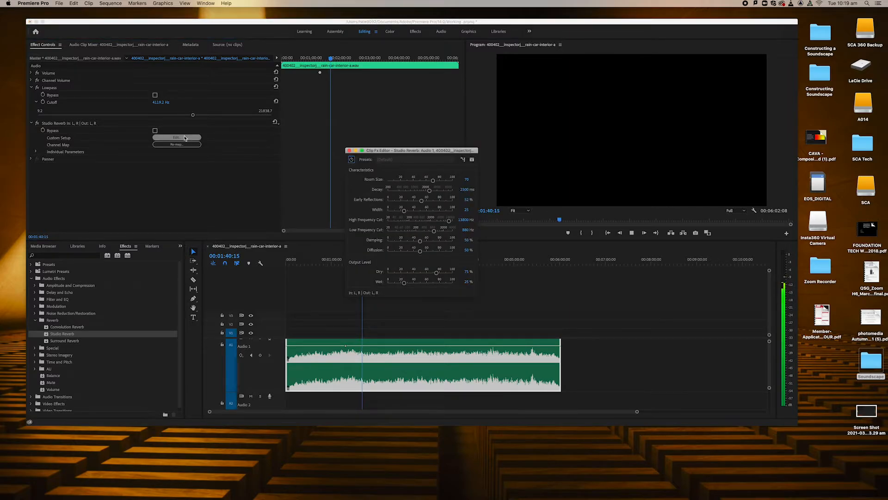
left_click_drag(407, 153, 481, 156)
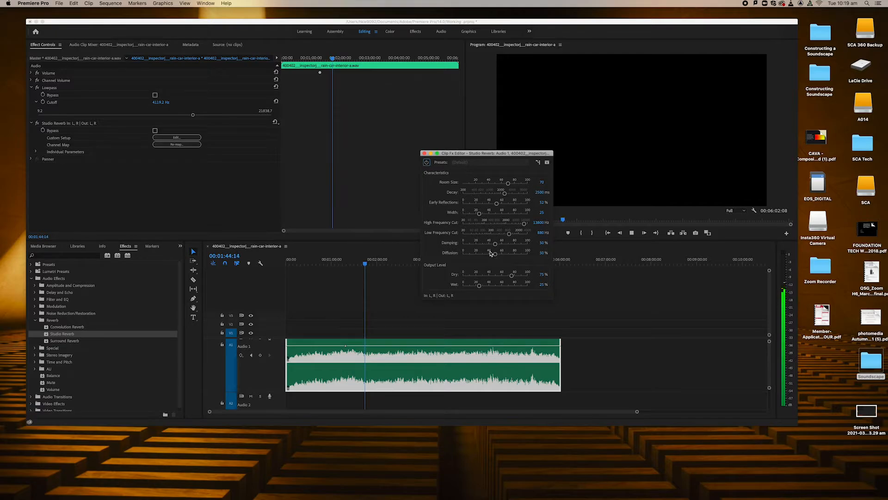
left_click_drag(495, 253, 517, 256)
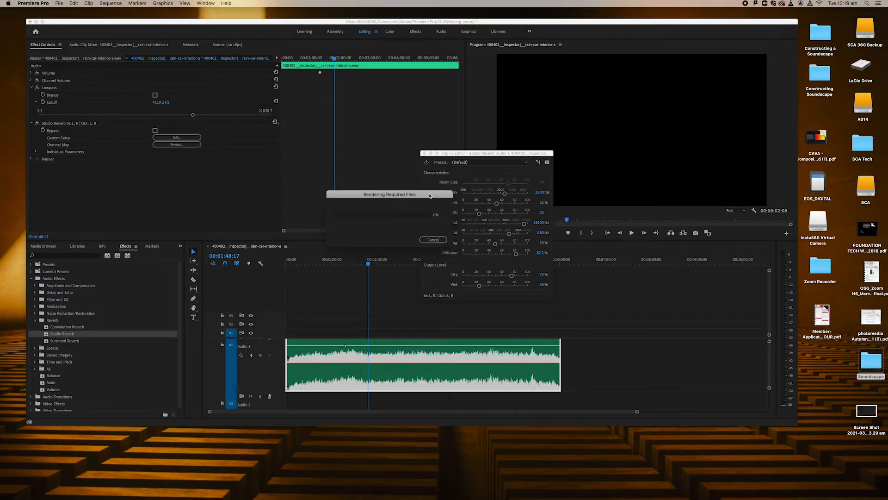
left_click_drag(505, 195, 489, 220)
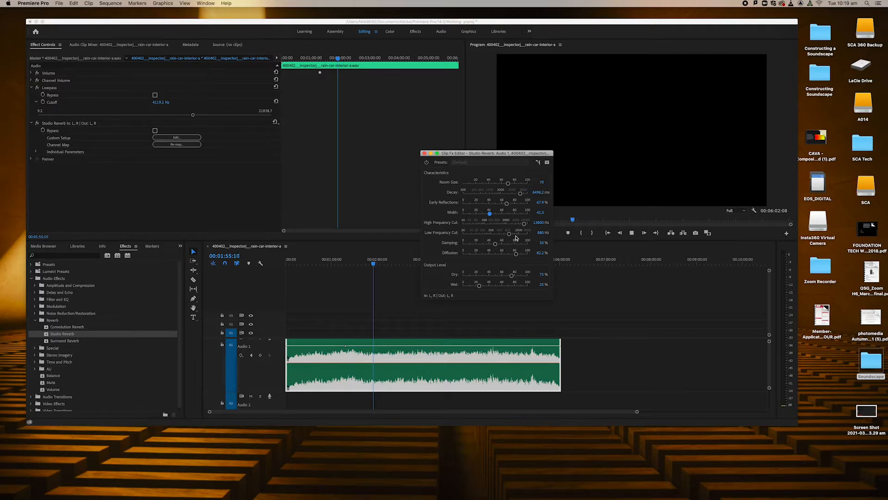
left_click_drag(524, 223, 472, 226)
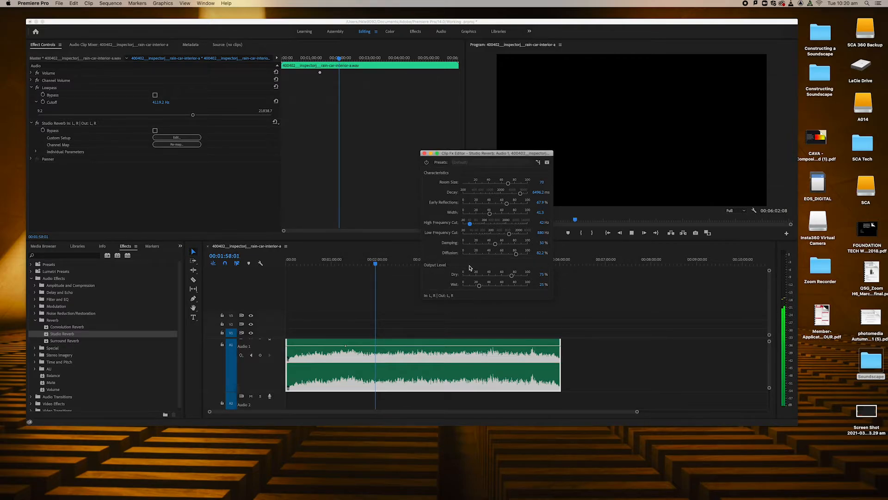
Raise the Studio Reverb's wet output level to about 72.1%, listen to the rain clip, and close the reverb editor.
key("space")
left_click_drag(480, 287, 507, 288)
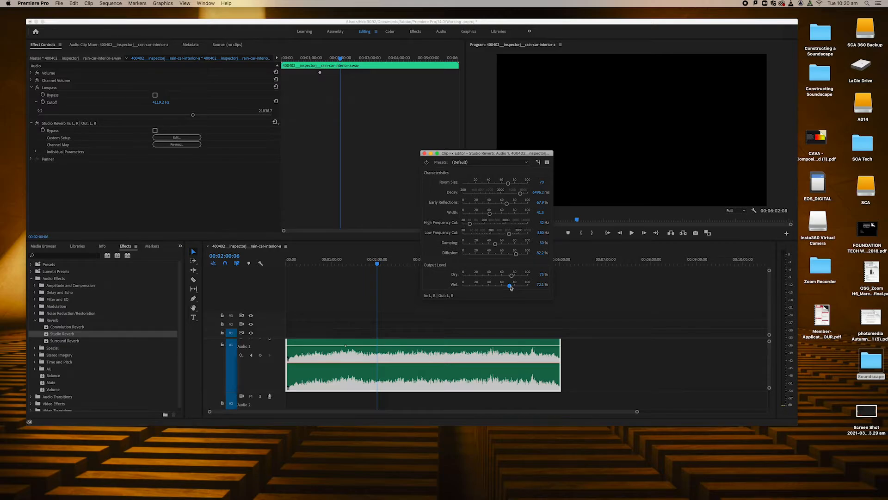
key("space")
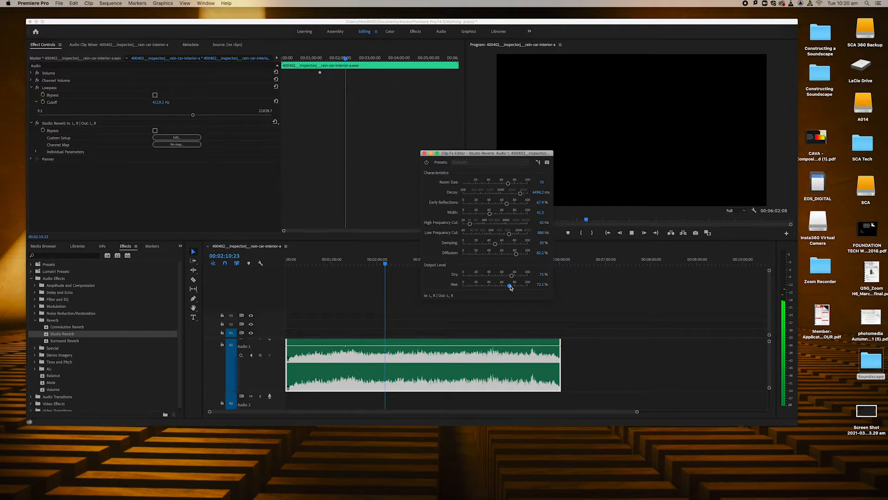
key("space")
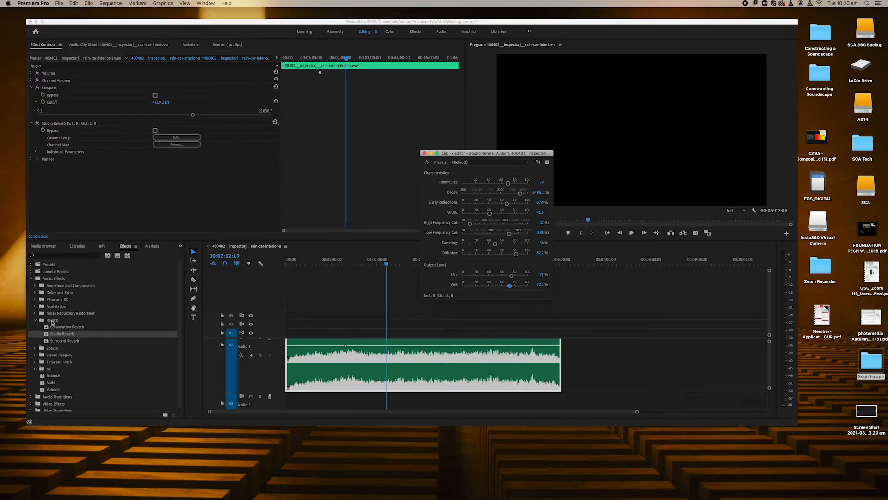
left_click(34, 323)
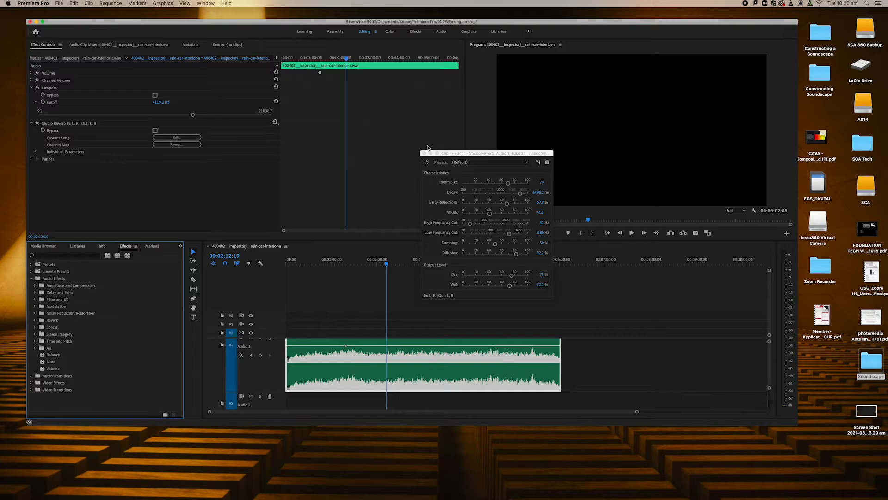
left_click(425, 153)
Enlarge the workspace to show three audio tracks and add the car engine recording from the Soundscape folder at the start of Audio 2.
left_click_drag(736, 426, 739, 446)
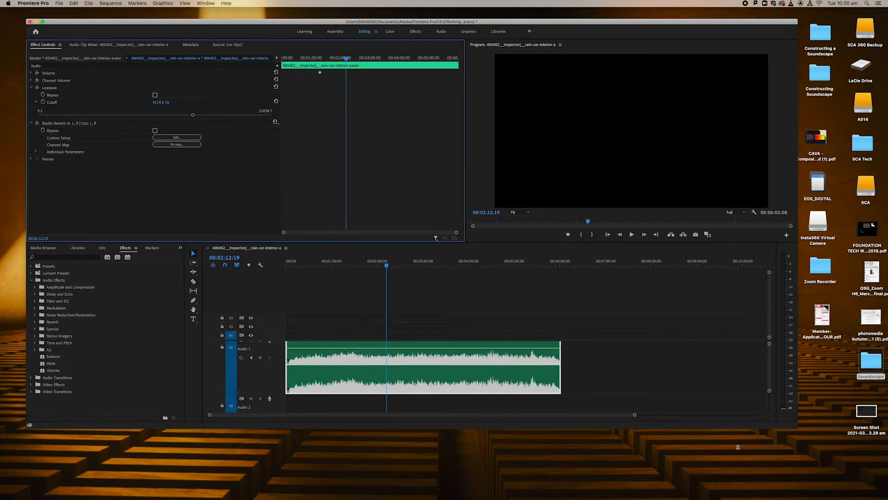
left_click_drag(635, 432, 681, 432)
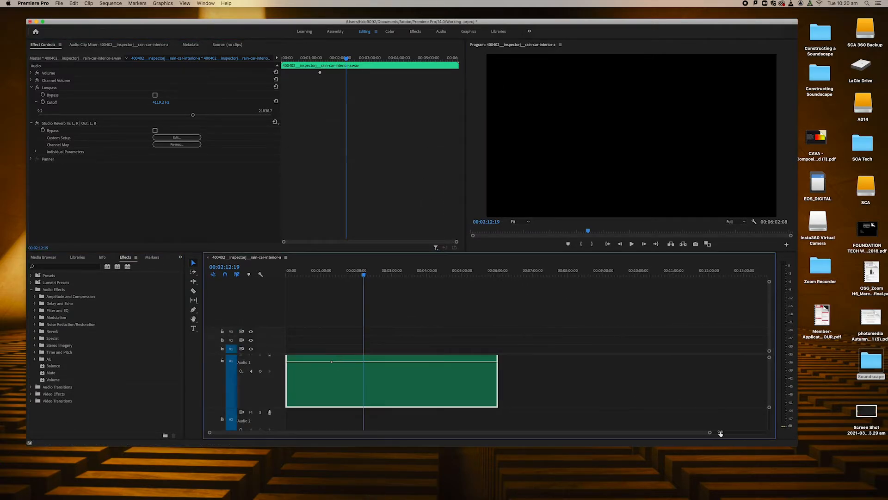
left_click_drag(770, 407, 770, 421)
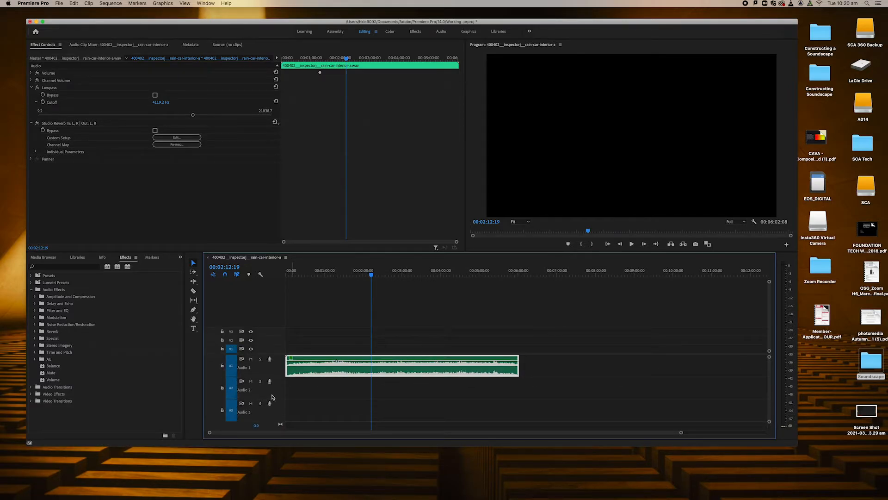
left_click(873, 360)
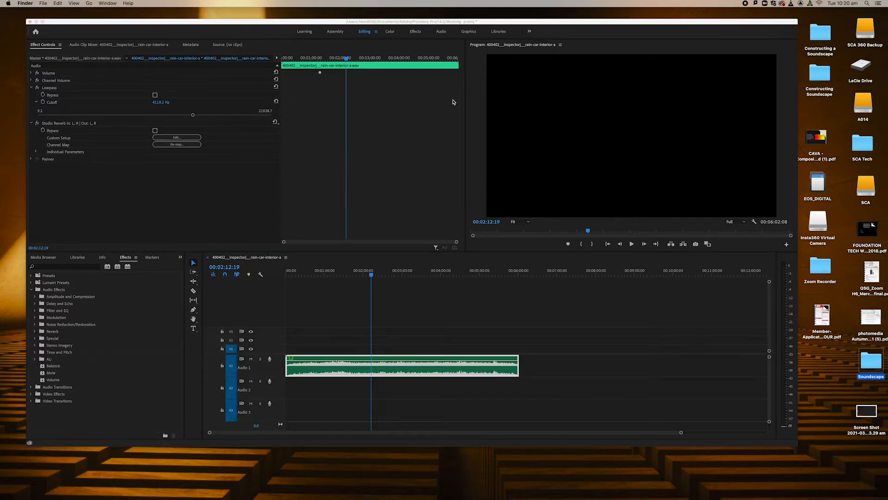
double_click(874, 366)
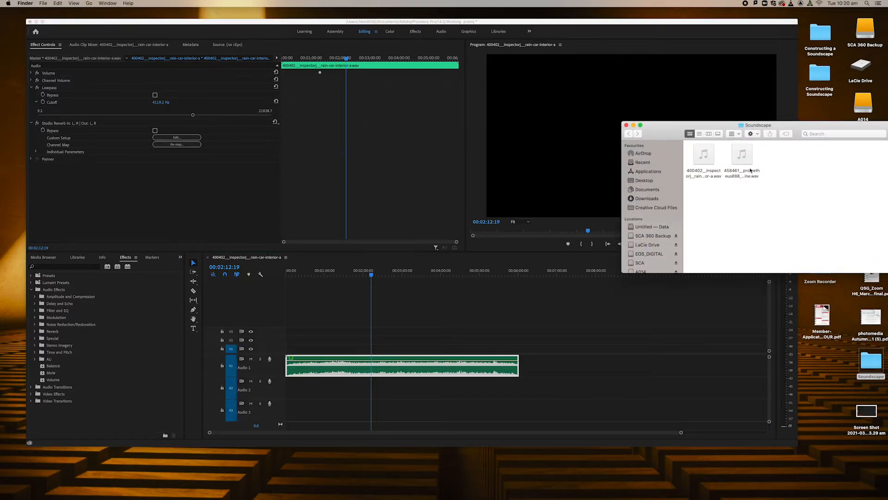
left_click_drag(743, 157, 292, 389)
Listen to the car engine clip from the sequence start with Audio 1 muted, and unmute the track when done.
left_click(291, 269)
left_click_drag(292, 273, 277, 273)
left_click(251, 359)
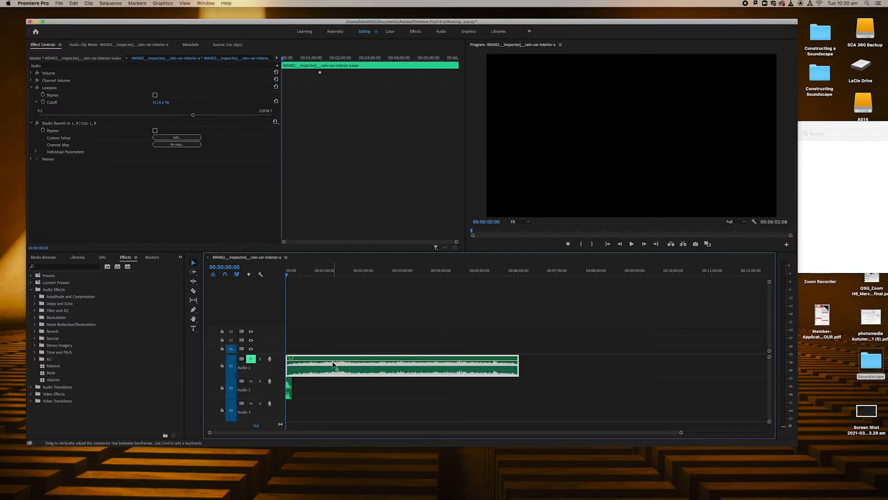
key("space")
left_click_drag(681, 432, 532, 435)
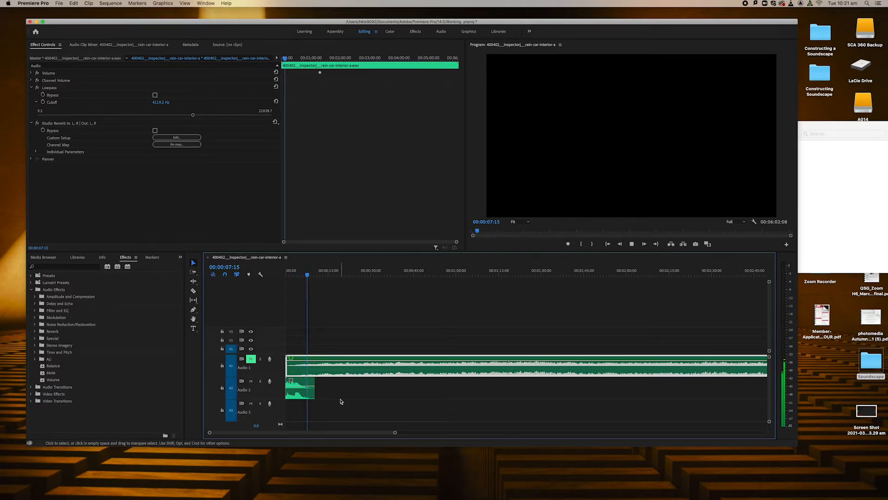
key("space")
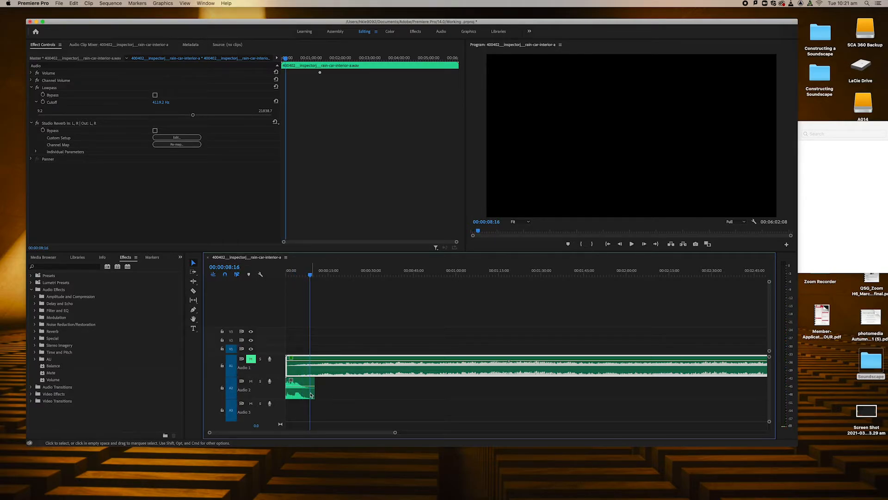
left_click(251, 359)
Try a speed of 300% on the car engine clip.
left_click(294, 391)
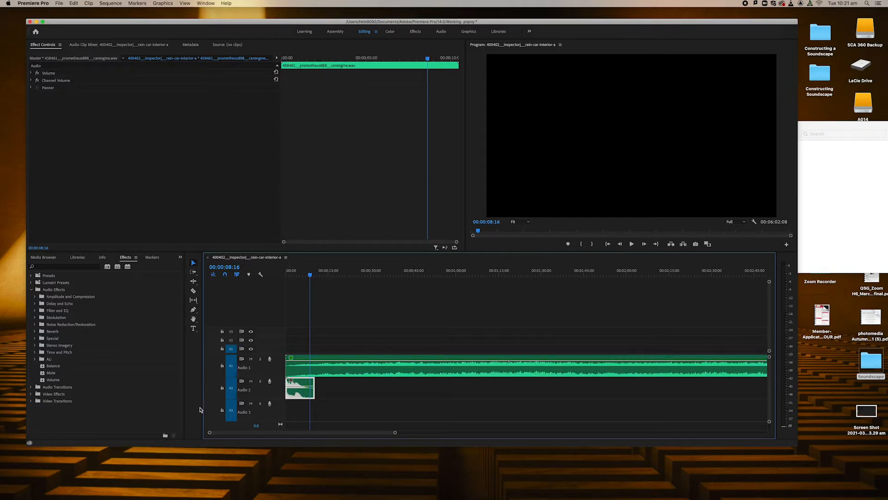
right_click(307, 394)
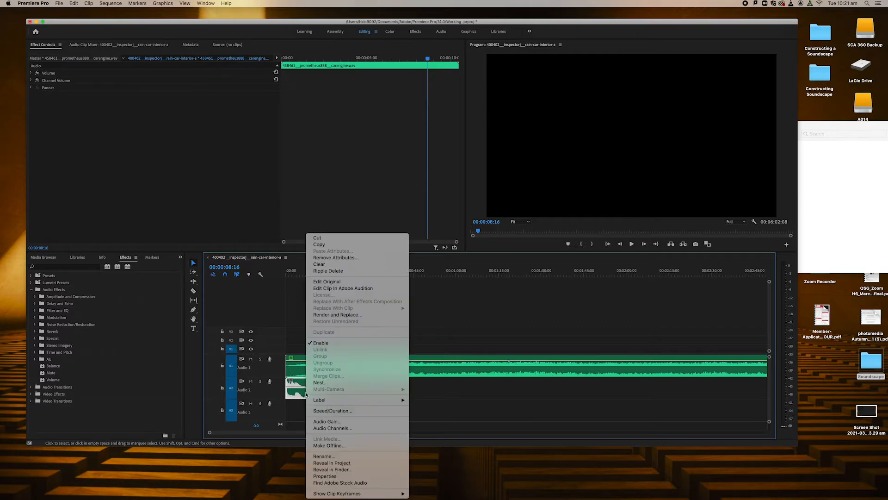
left_click(343, 411)
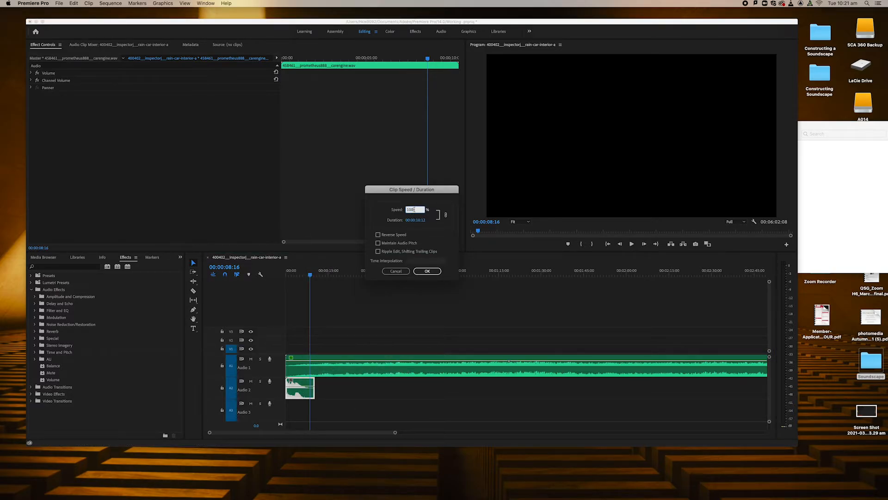
type("300")
key("Return")
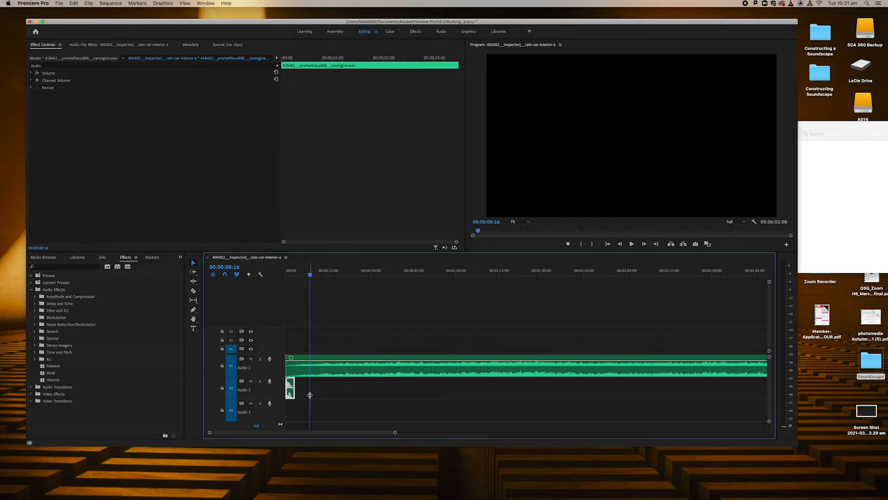
Set the car engine clip's speed to 30%.
right_click(291, 389)
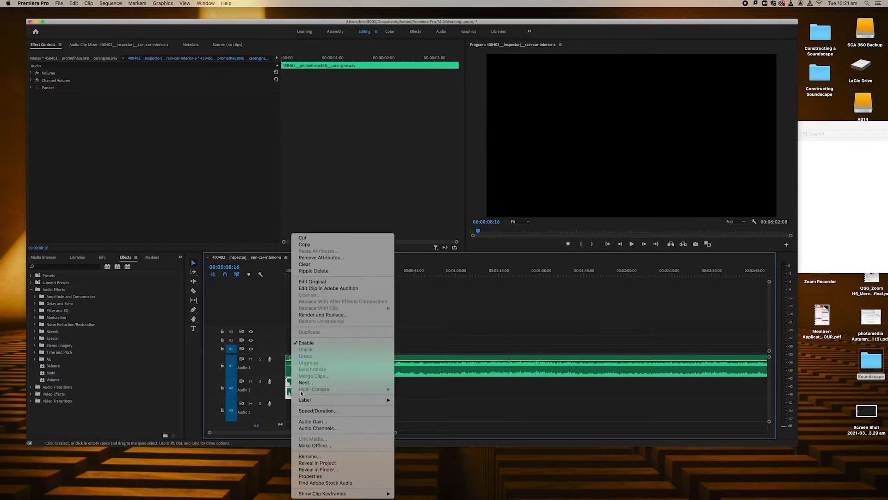
left_click(326, 411)
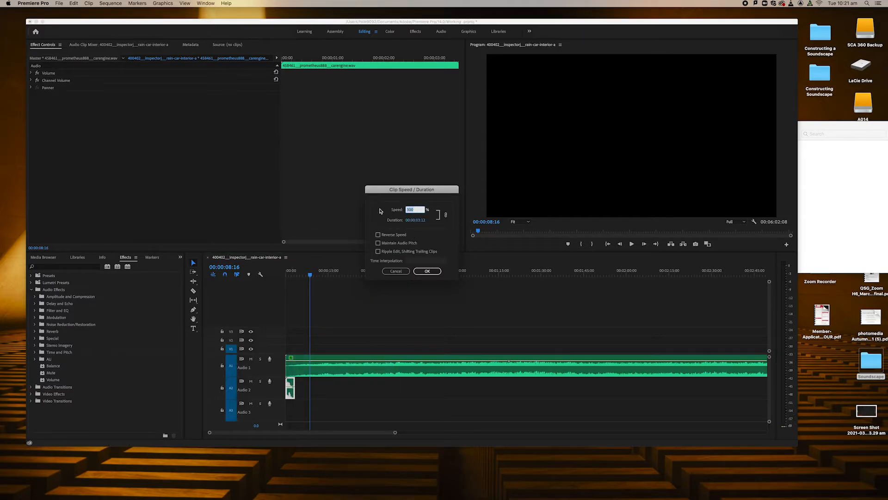
type("30")
key("Return")
Play the slowed car engine clip from the sequence start and mute Audio 1 to hear it alone.
key("Home")
key("space")
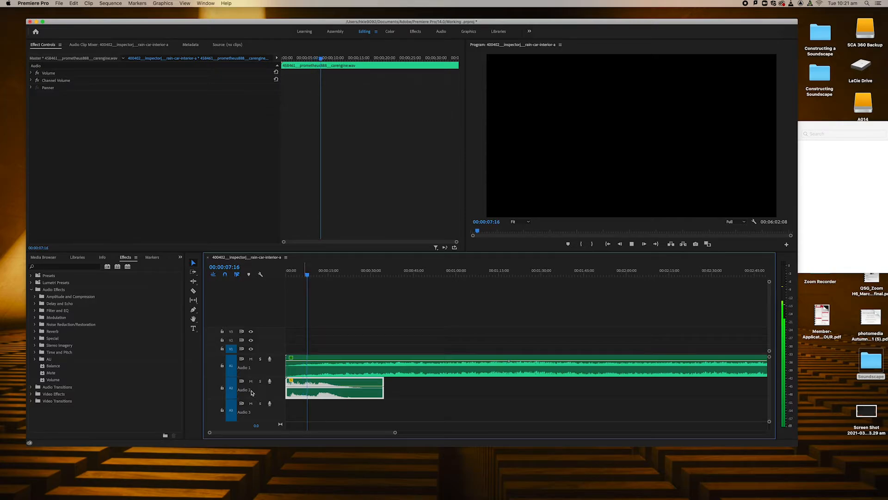
left_click(250, 359)
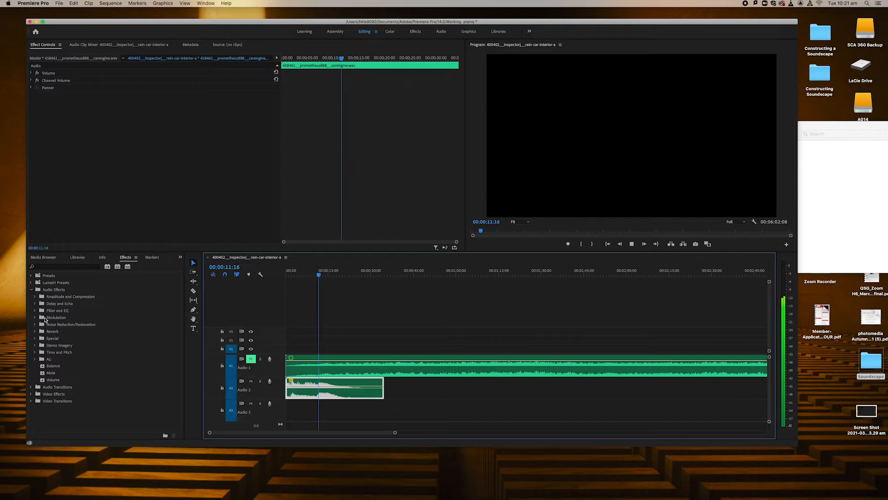
Stop playback and apply the Highpass effect from the Filter and EQ group to the car engine clip.
left_click(35, 312)
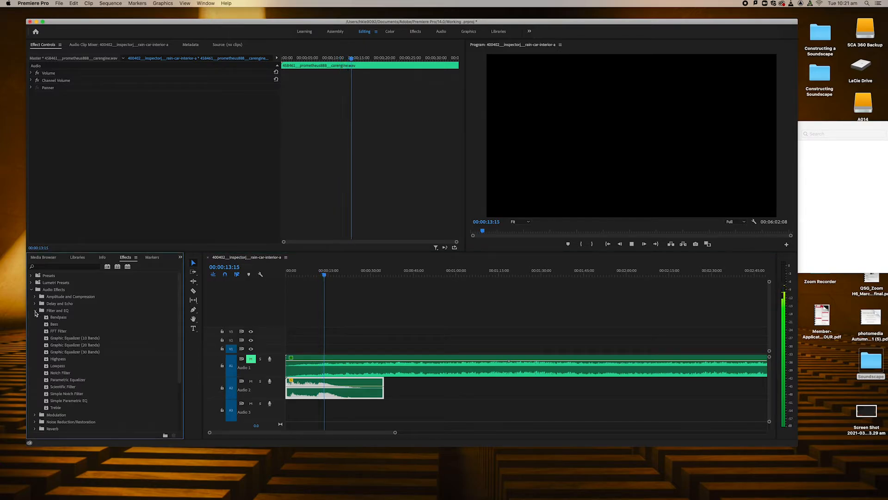
left_click(35, 313)
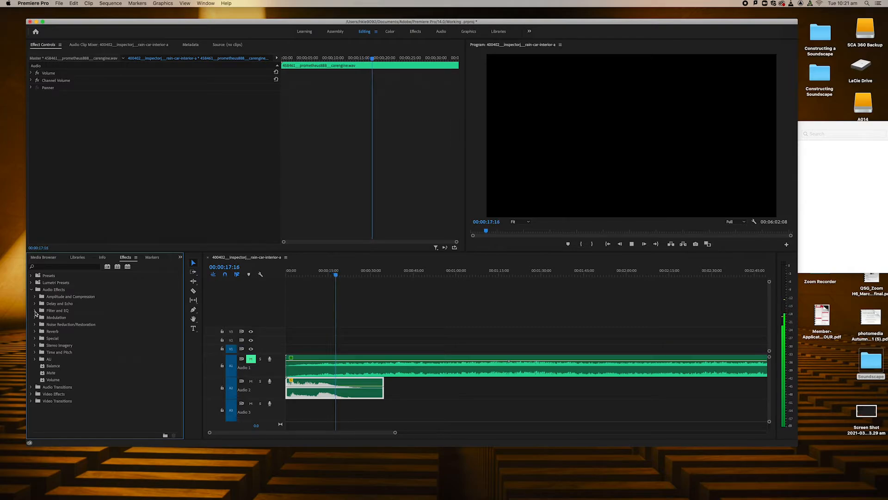
left_click(35, 338)
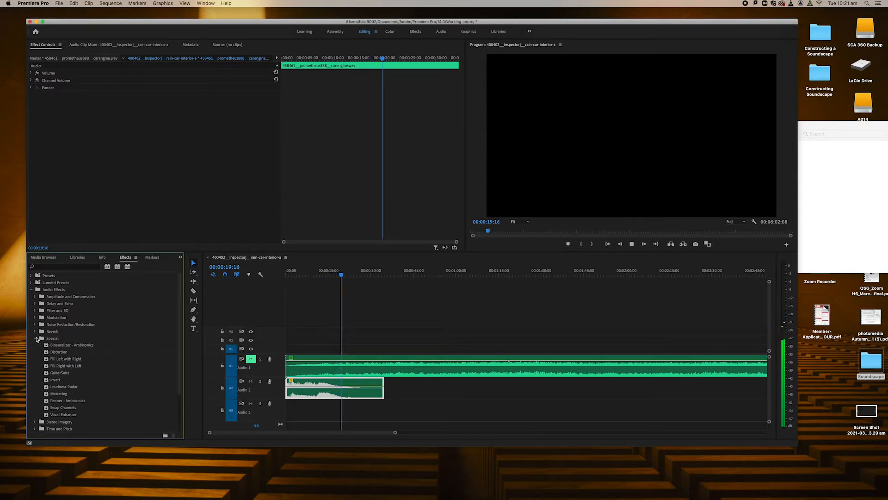
left_click(35, 338)
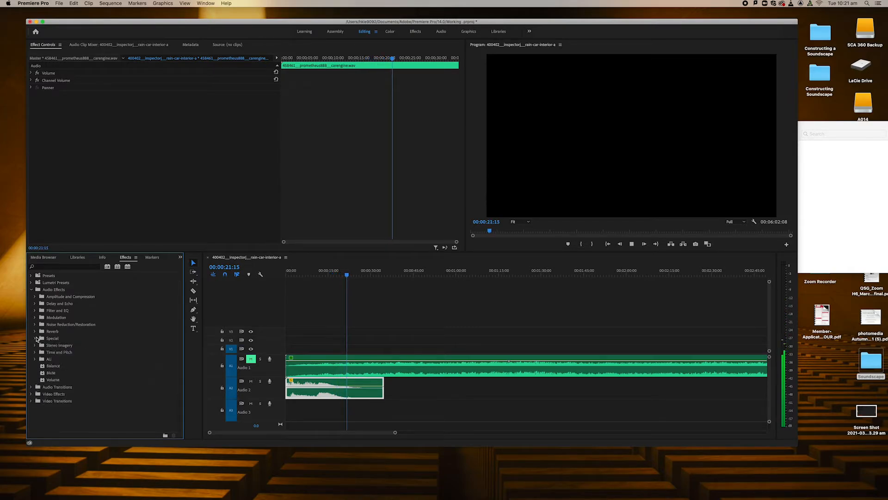
left_click(36, 311)
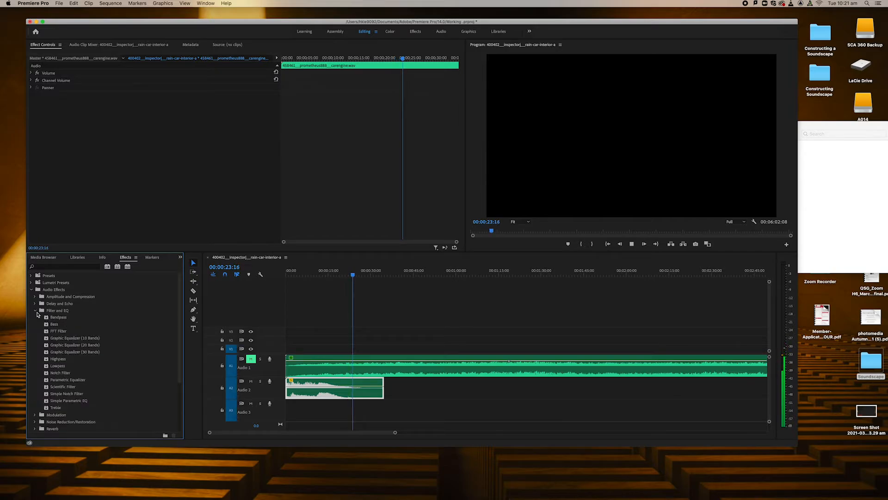
key("space")
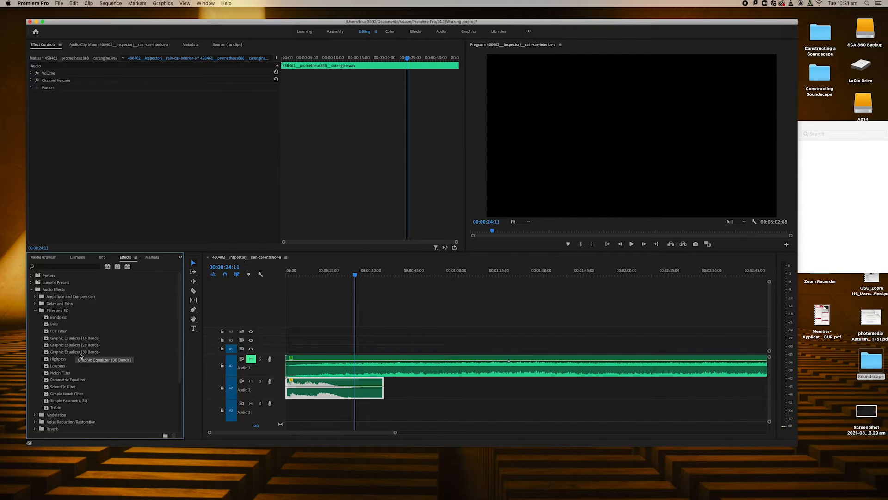
left_click(36, 303)
left_click_drag(63, 380, 315, 391)
Play the car engine clip from the sequence start, sweep its Highpass cutoff down and up to about 9371 Hz, and return to the start.
left_click(337, 273)
left_click_drag(322, 274, 267, 276)
left_click(35, 104)
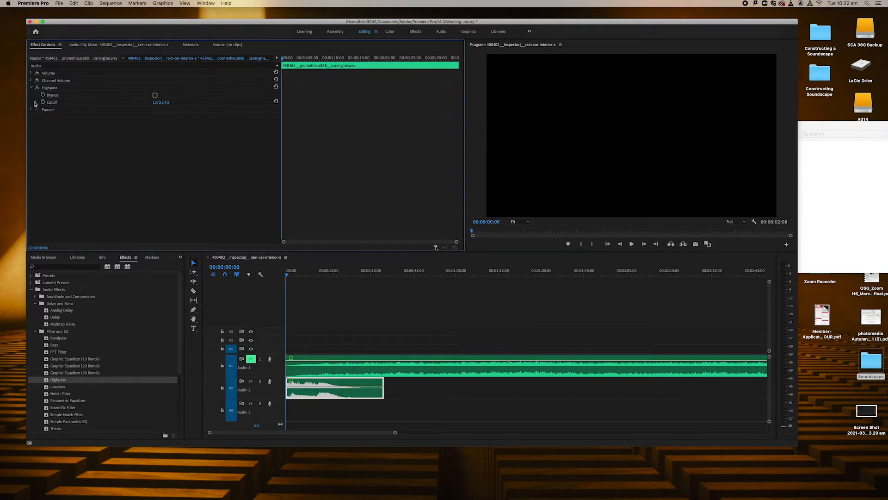
left_click(36, 102)
key("space")
left_click_drag(156, 116, 93, 118)
left_click_drag(77, 117, 227, 120)
key("space")
left_click_drag(314, 276, 287, 275)
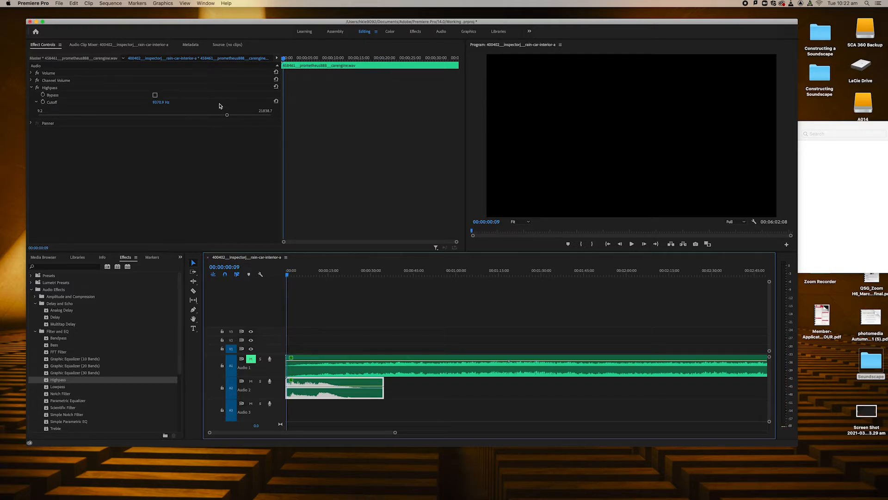
Enlarge the application window to full screen and widen the keyframe timeline in Effect Controls for the car engine clip.
left_click_drag(229, 22, 215, 19)
left_click_drag(268, 54, 263, 54)
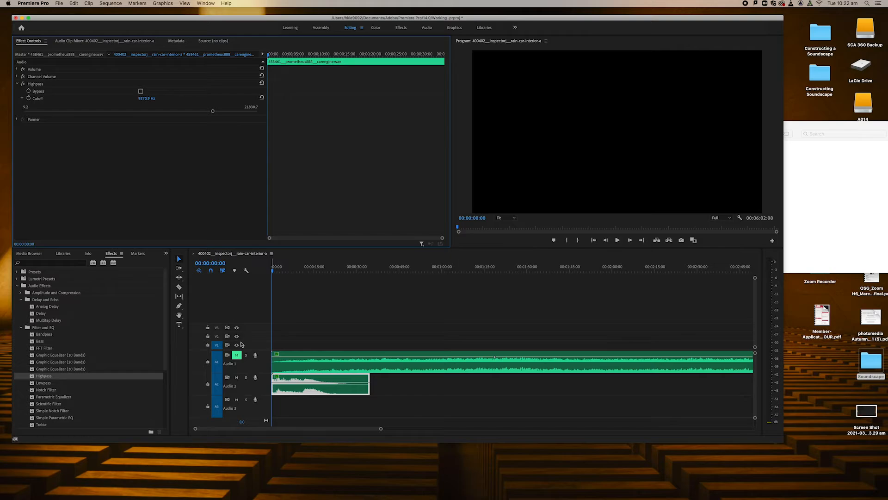
left_click(605, 399)
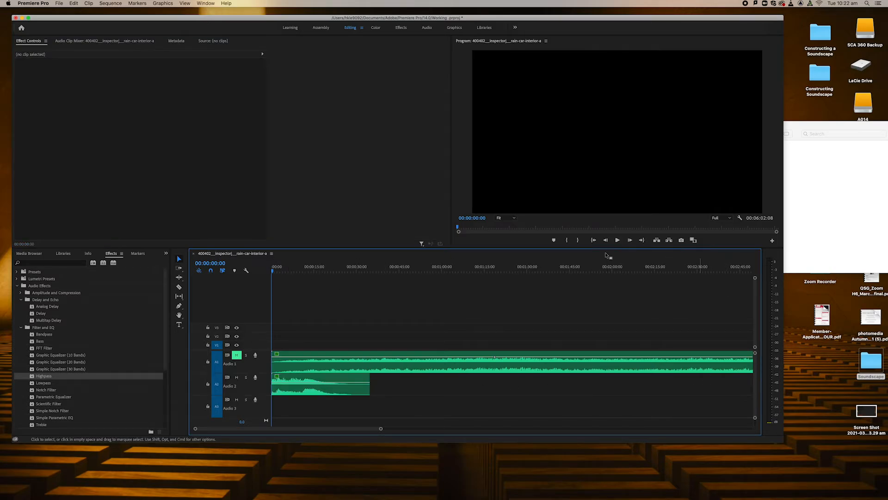
left_click(28, 19)
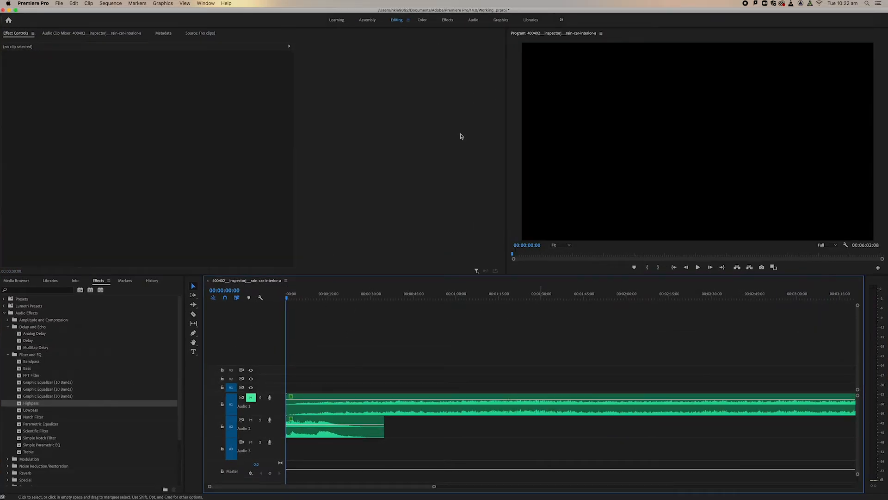
left_click(333, 426)
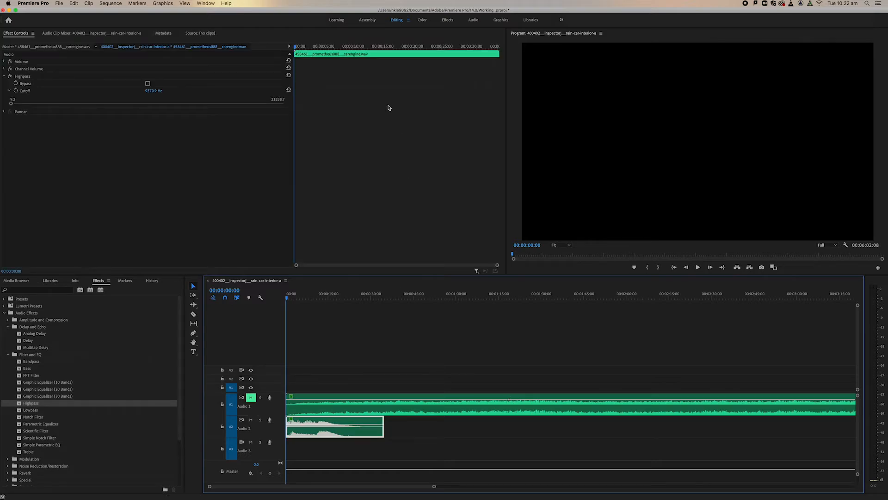
left_click_drag(507, 88, 692, 97)
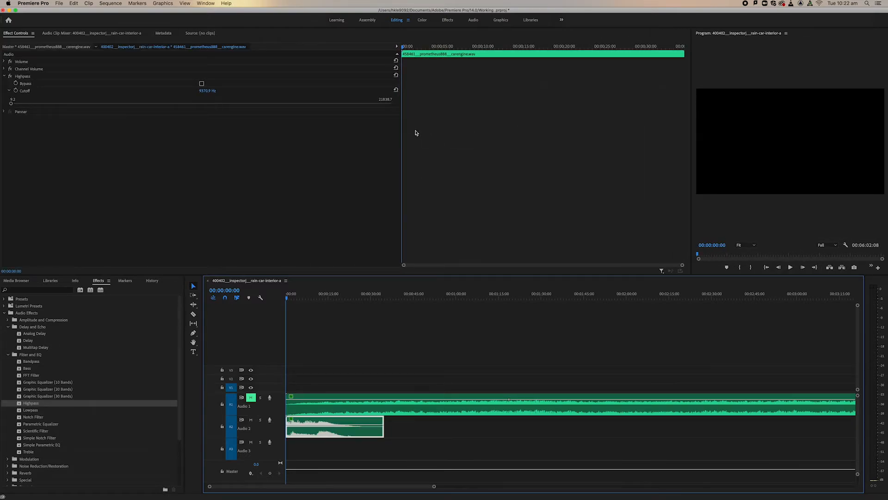
left_click_drag(403, 130, 319, 126)
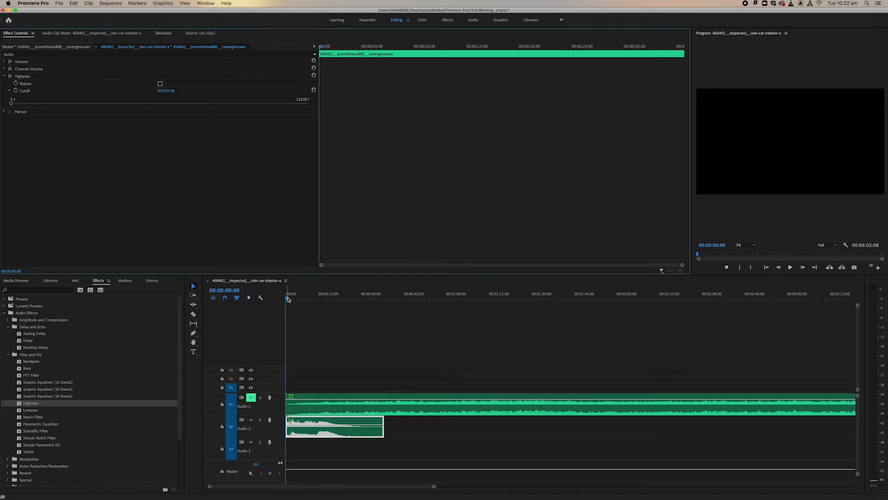
Enable Highpass cutoff keyframing at the sequence start and add a keyframe of about 227 Hz at 00:00:17:24.
mouse_move(288, 300)
left_mouse_down()
mouse_move(388, 307)
mouse_move(284, 309)
left_mouse_up()
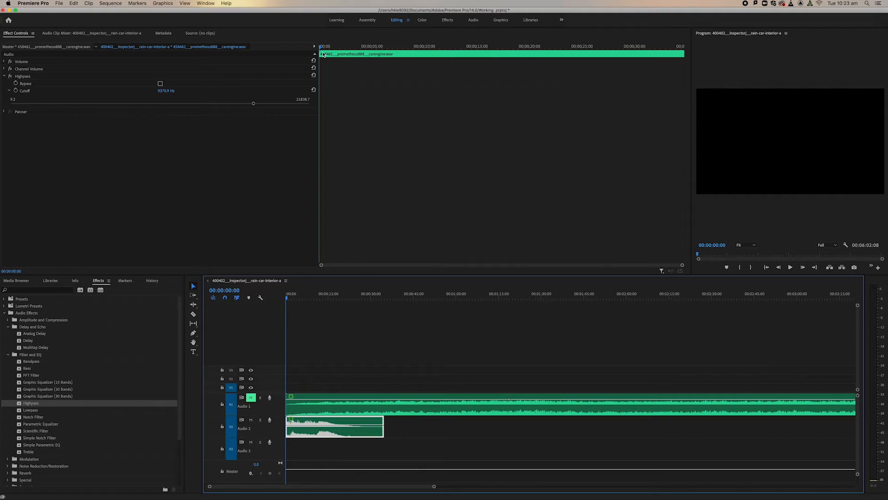
left_click(15, 90)
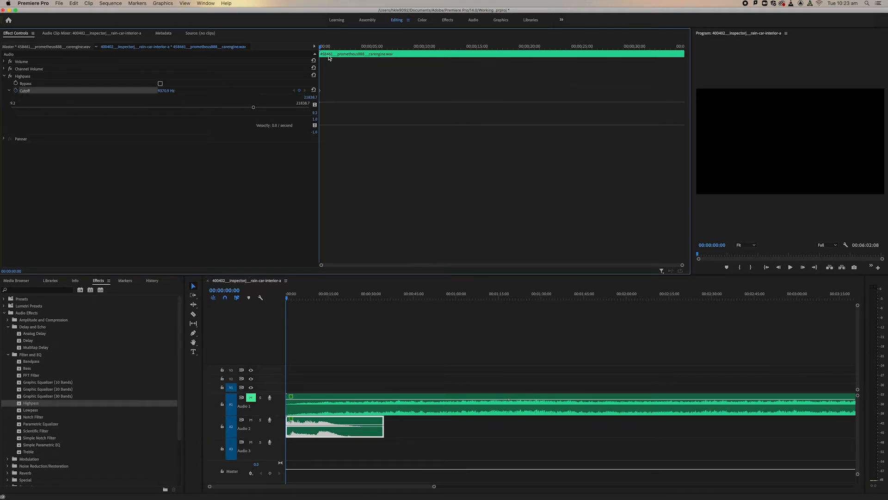
left_click_drag(319, 49, 507, 47)
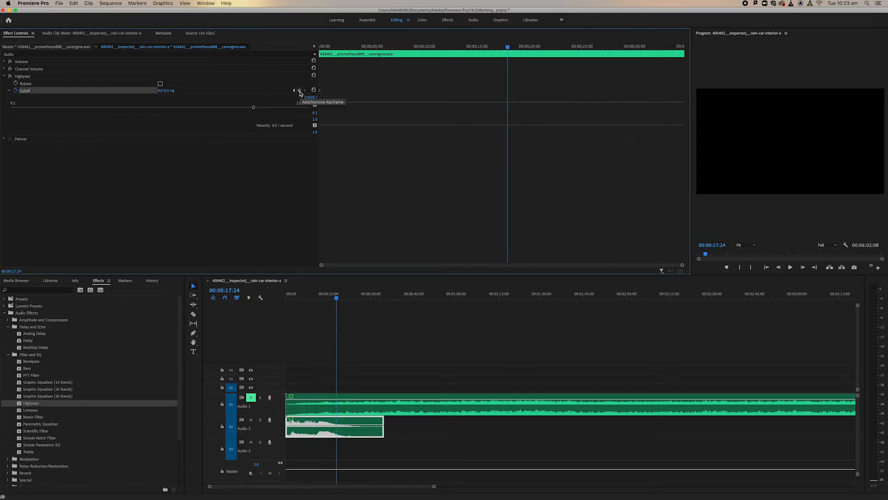
left_click(299, 91)
left_click_drag(254, 109, 105, 108)
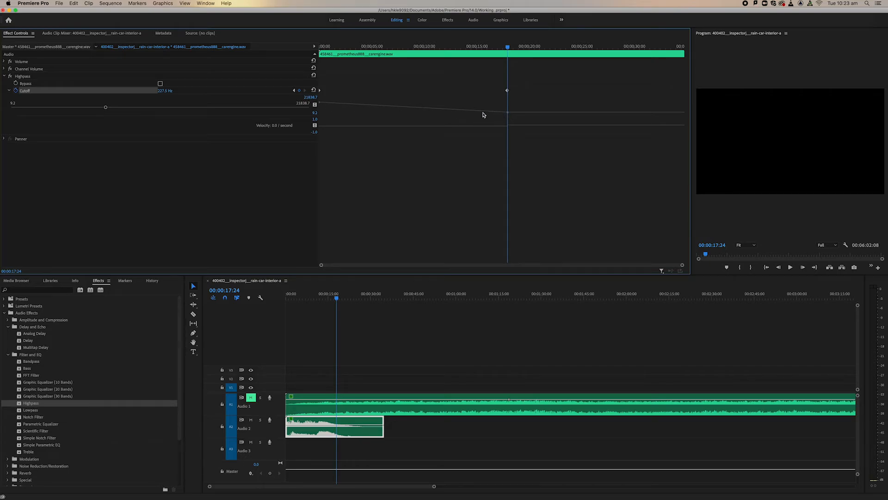
Play the car engine clip from the start through the second cutoff keyframe to hear the filter sweep.
left_click_drag(506, 52, 309, 53)
key("space")
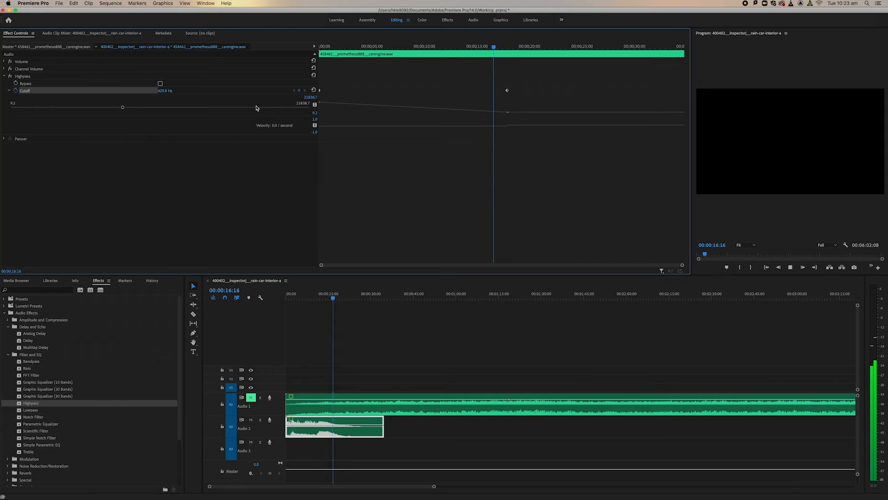
key("space")
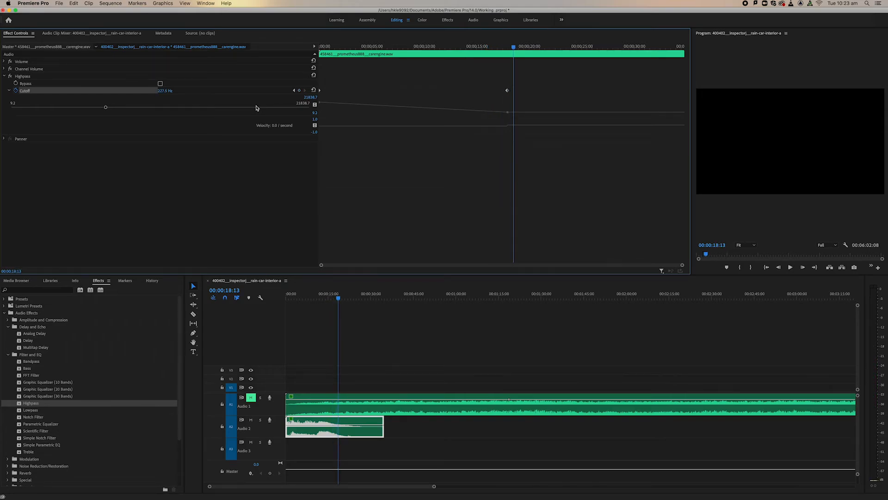
Add Highpass cutoff keyframes of about 13,400 Hz at 00:00:03:07 and about 115 Hz at 00:00:09:08.
left_click(354, 49)
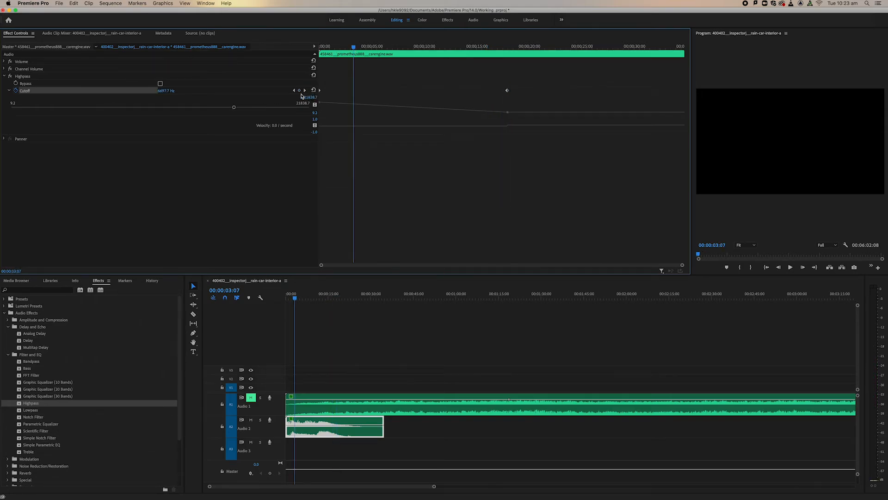
left_click(299, 90)
left_click_drag(354, 107, 353, 99)
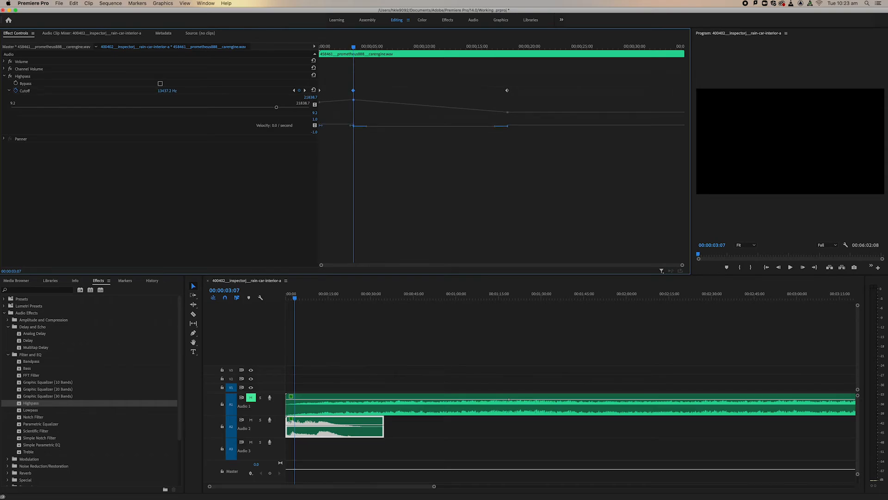
left_click(417, 49)
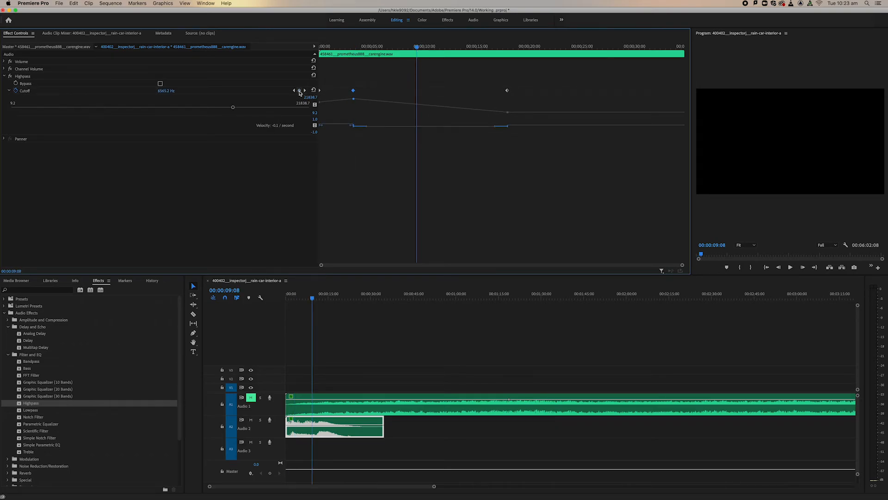
left_click(300, 90)
left_click_drag(418, 107, 417, 112)
Add Highpass cutoff keyframes of about 9,100 Hz at 00:00:12:23 and about 15,100 Hz at 00:00:25:05.
left_click(455, 49)
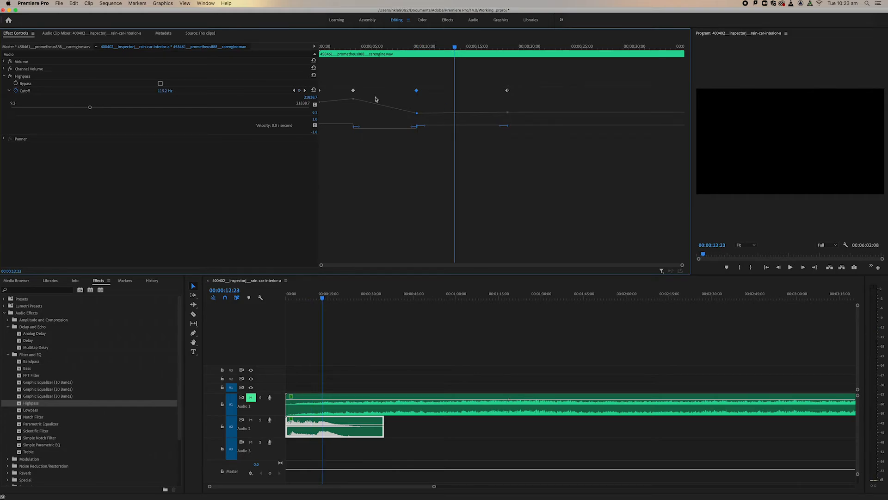
left_click(299, 90)
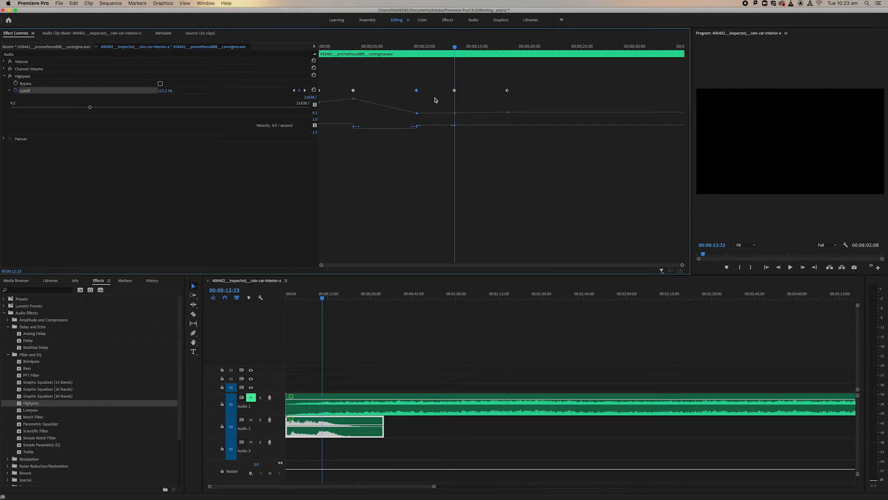
left_click_drag(458, 117, 455, 103)
left_click(584, 46)
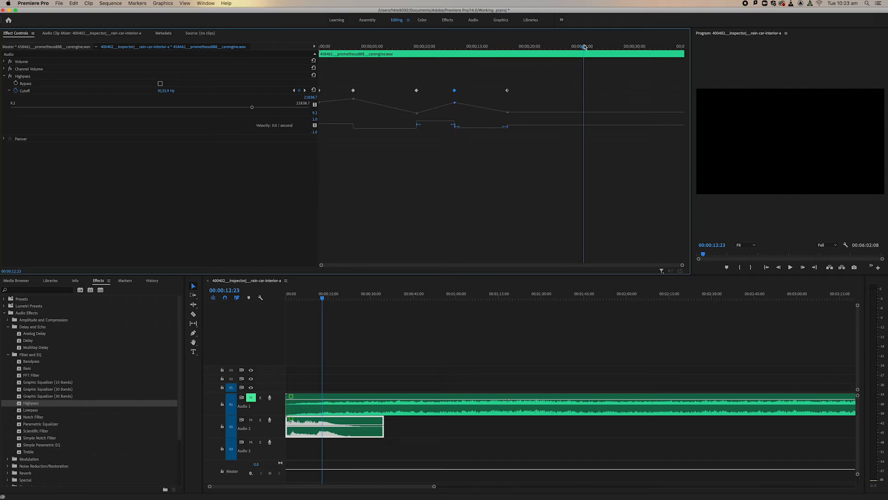
left_click(299, 90)
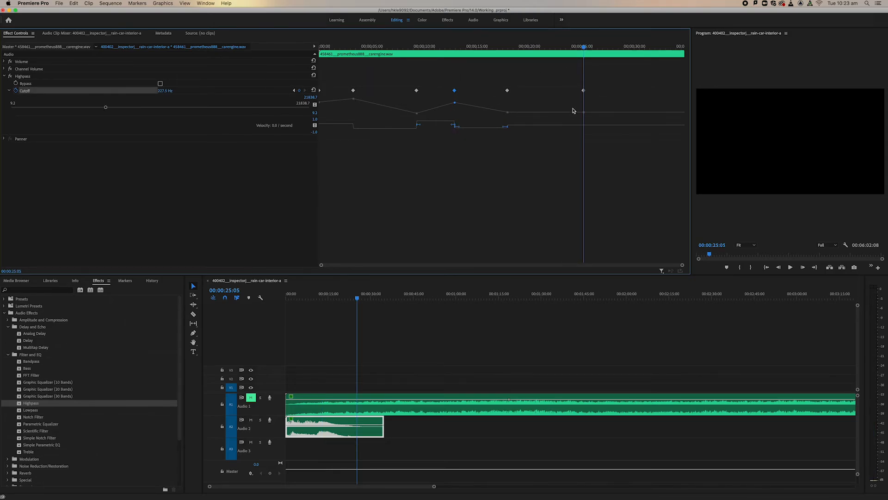
left_click_drag(585, 117, 584, 99)
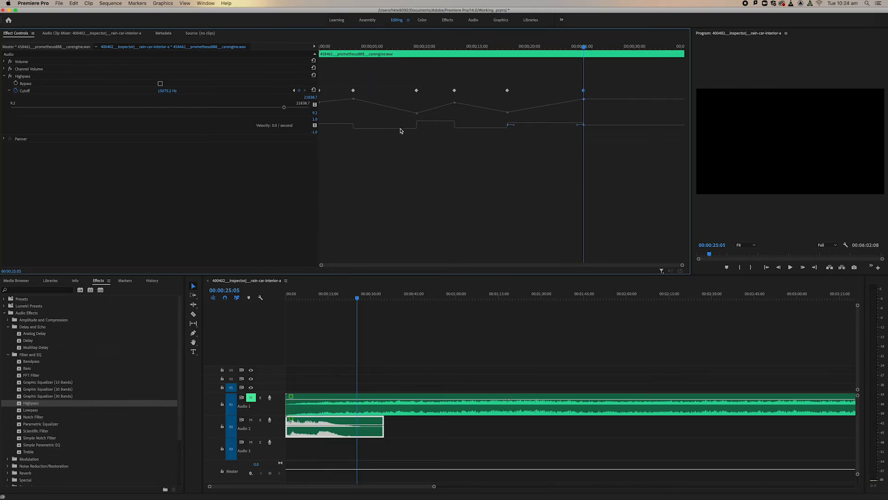
Play the car engine clip from the sequence start with its cutoff keyframes and raise the system volume.
left_click_drag(387, 47, 298, 49)
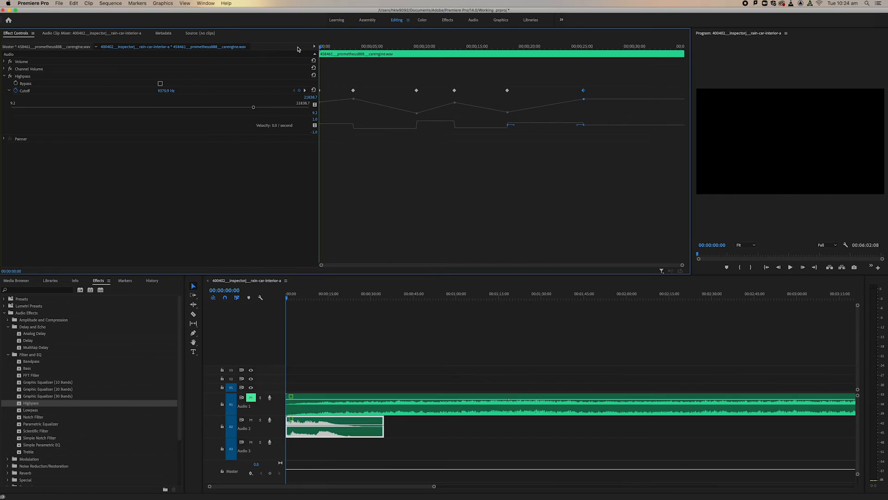
key("space")
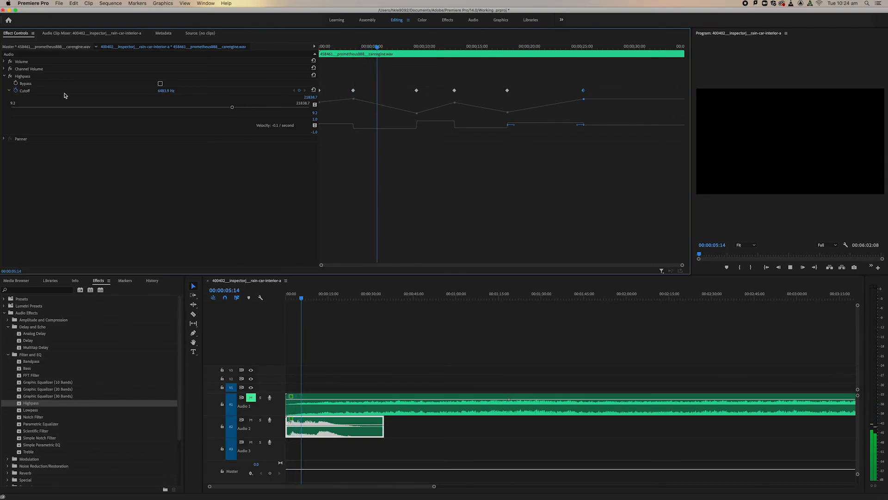
key("XF86AudioRaiseVolume")
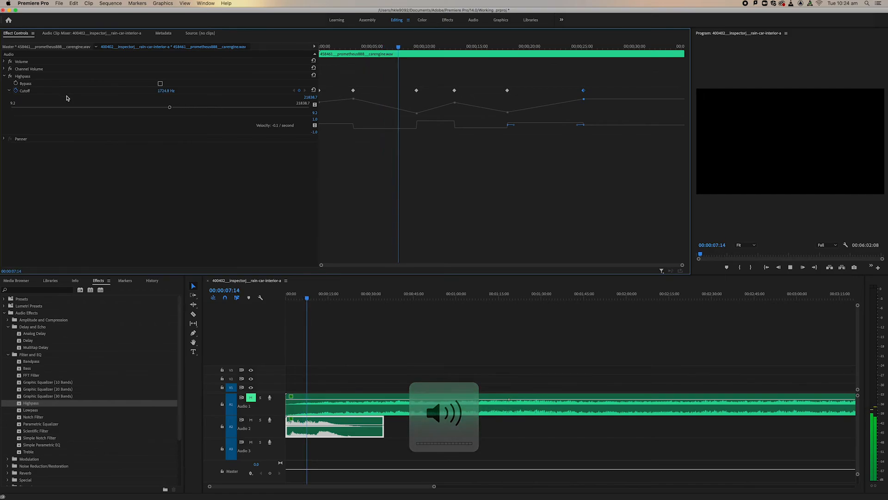
Raise the car engine clip's Volume level to about 11.2 dB while it plays.
left_click(4, 69)
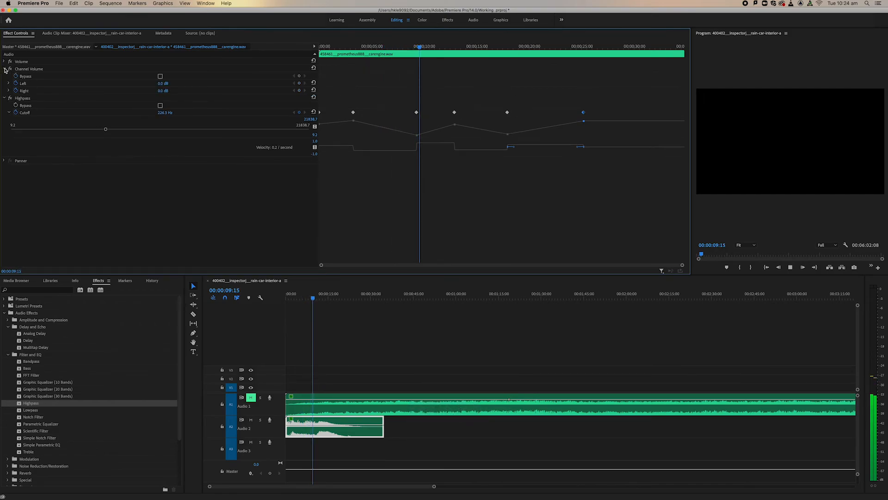
left_click(5, 62)
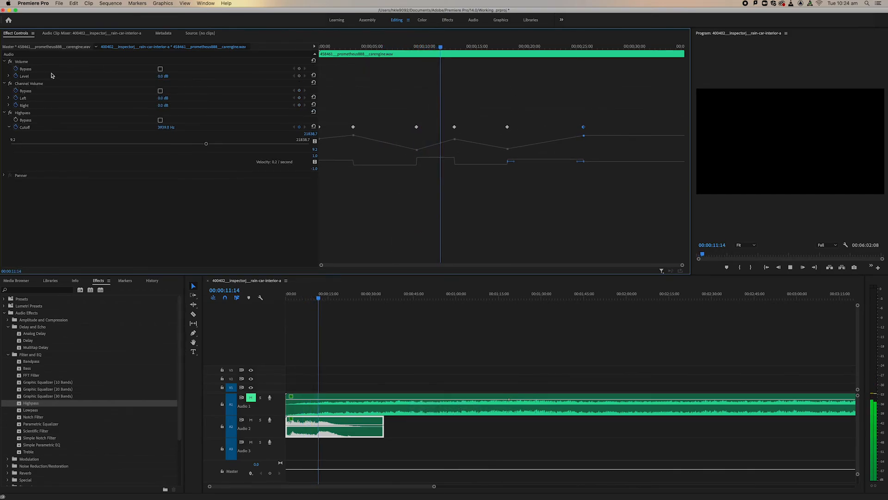
left_click(9, 76)
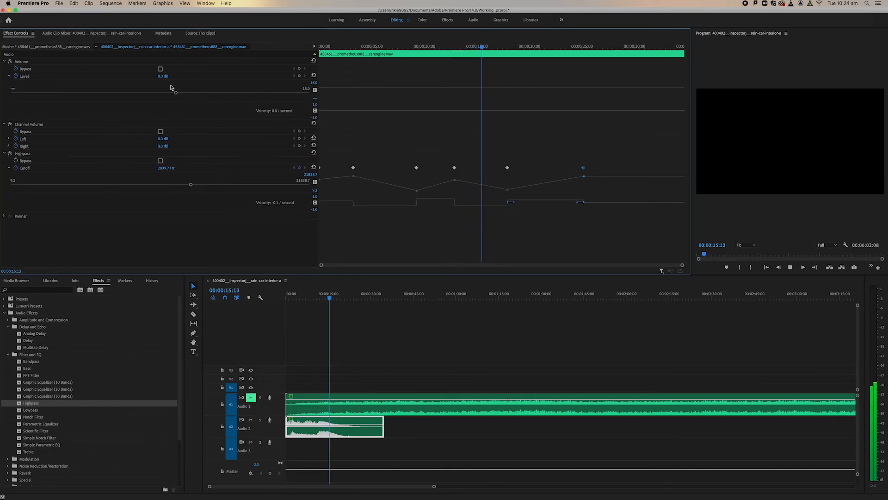
left_click_drag(177, 94, 267, 93)
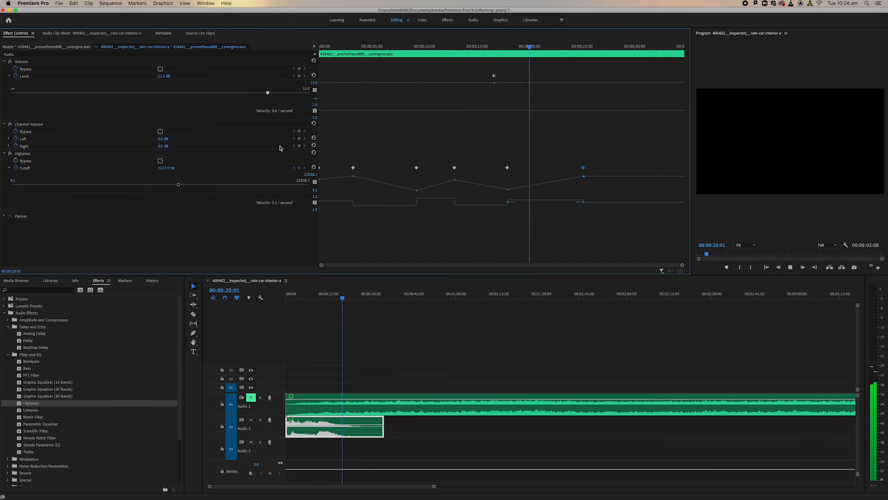
Unmute the Audio 1 rain track during playback to hear it together with the car engine, and stop playback.
left_click(251, 398)
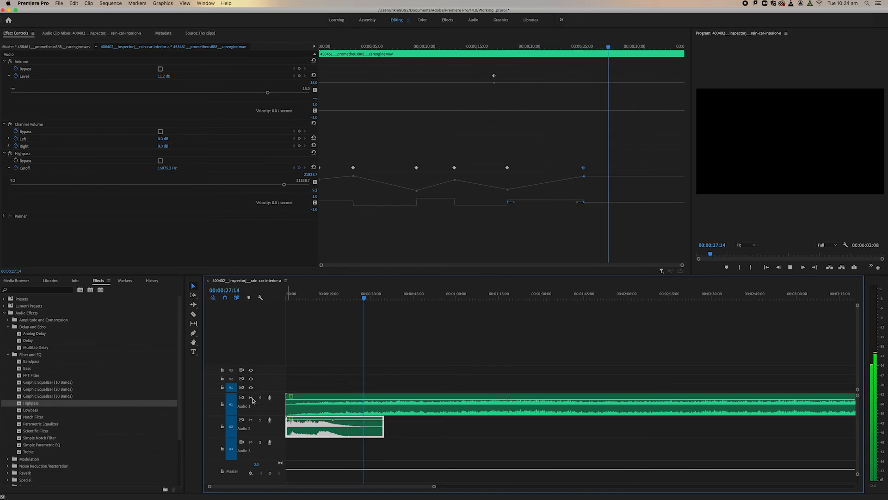
key("space")
key("b")
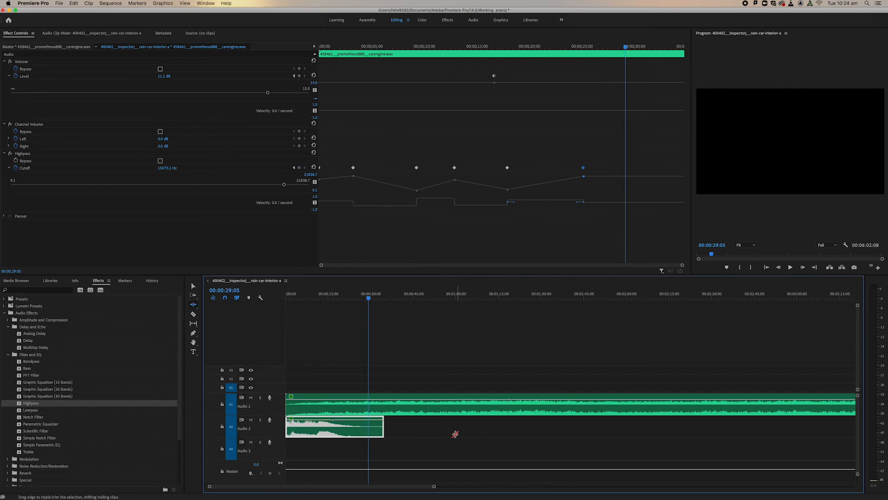
left_click(455, 434)
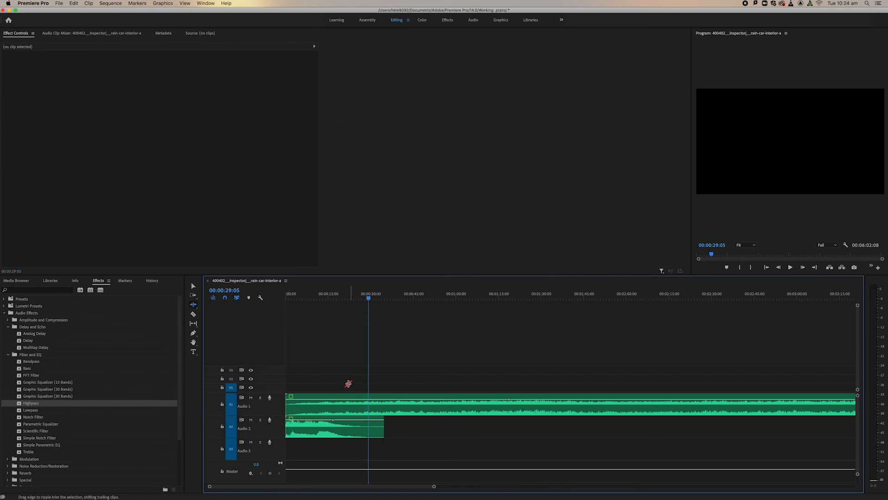
key("v")
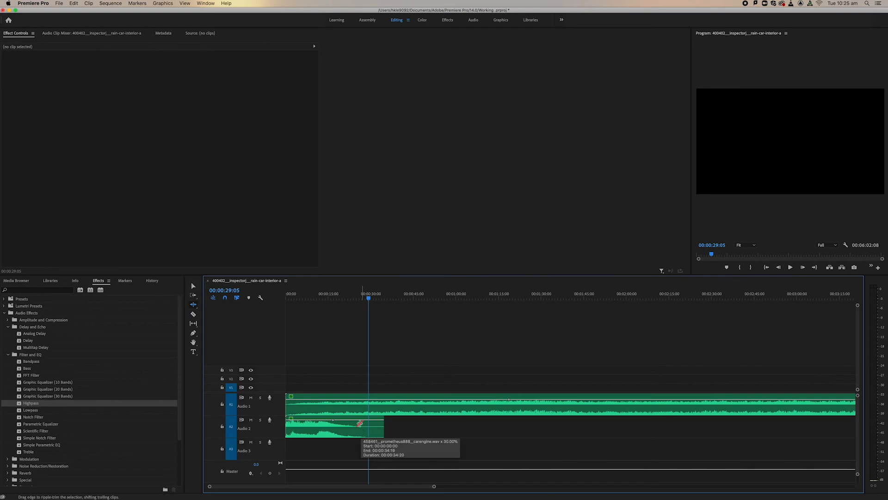
Select the car engine clip on Audio 2 and collapse the Filter and EQ group of audio effects.
left_click(362, 426)
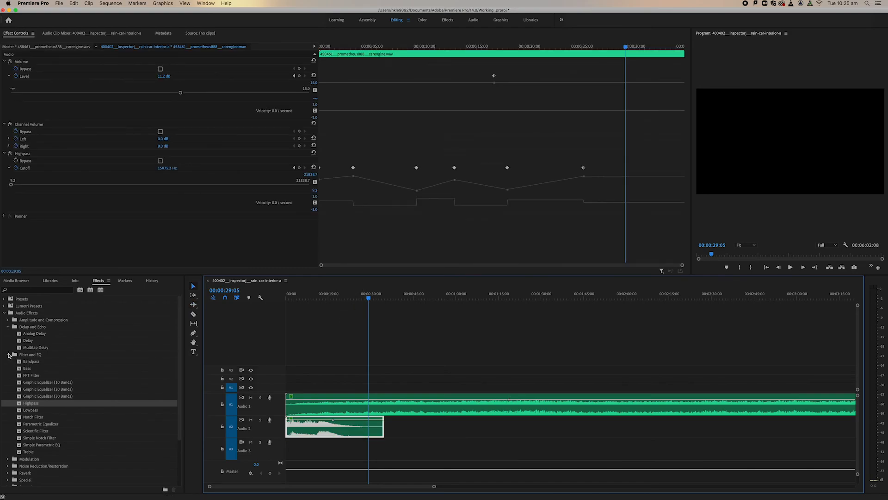
left_click(8, 355)
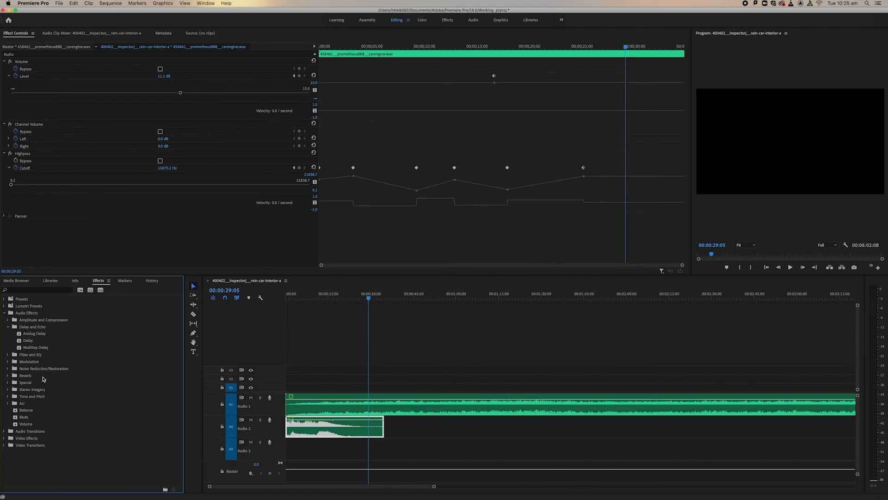